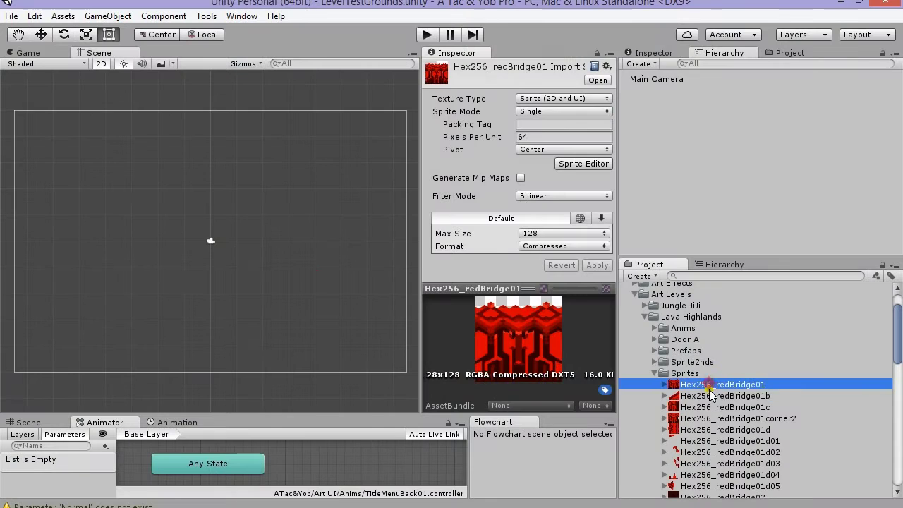
Place the Hex256_redBridge01 sprite from the Lava Highlands Sprites folder in the lower part of the camera frame
left_click_drag(720, 384, 242, 361)
scroll(353, 293, "down", 4)
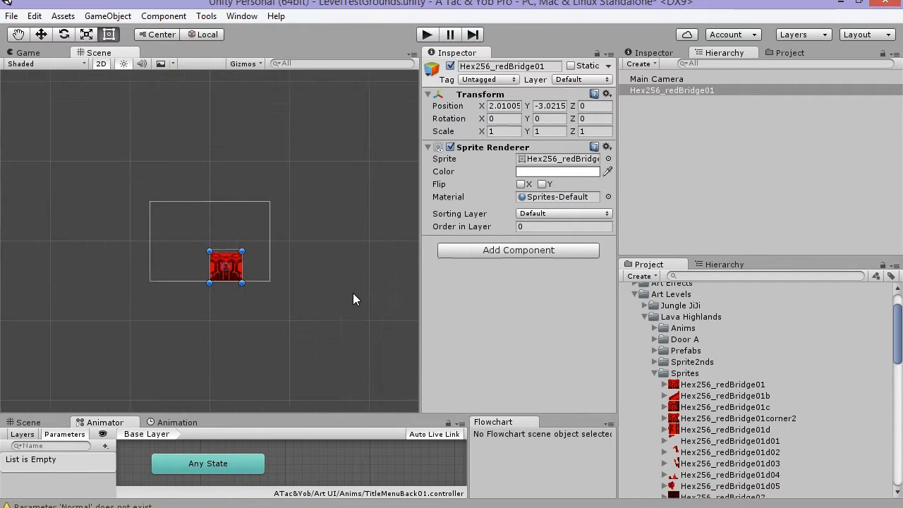
left_click(29, 52)
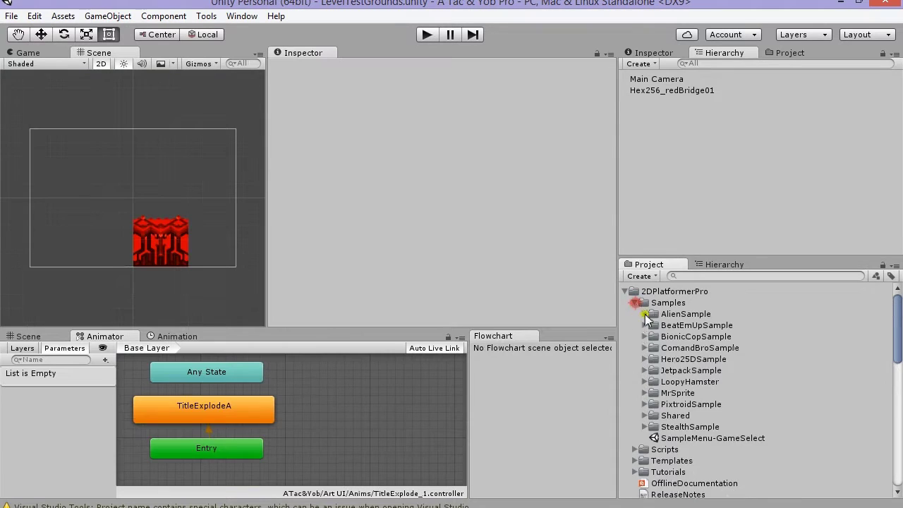
Add SampleScene-CommandBro from the ComandBroSample folder to the open scene hierarchy and deactivate all of its objects
left_click(644, 348)
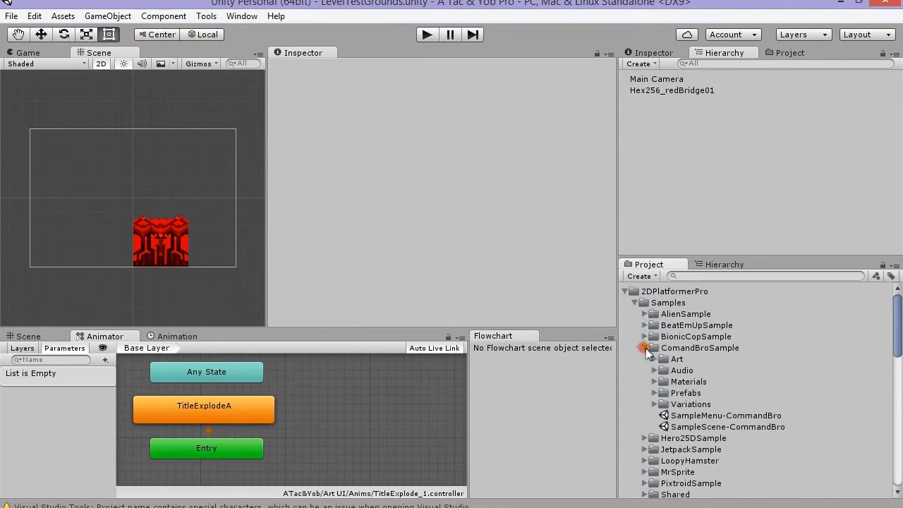
left_click_drag(656, 426, 699, 234)
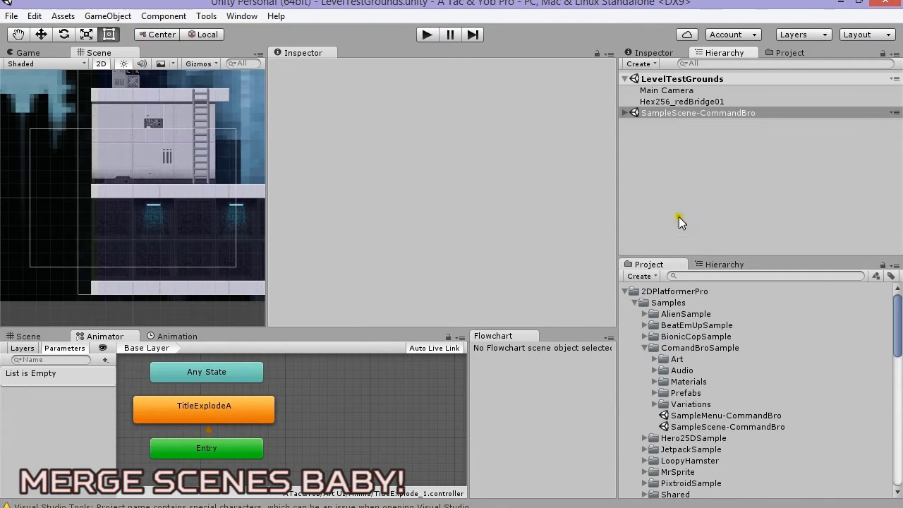
left_click(624, 113)
left_click(656, 124)
left_click(676, 238, "shift")
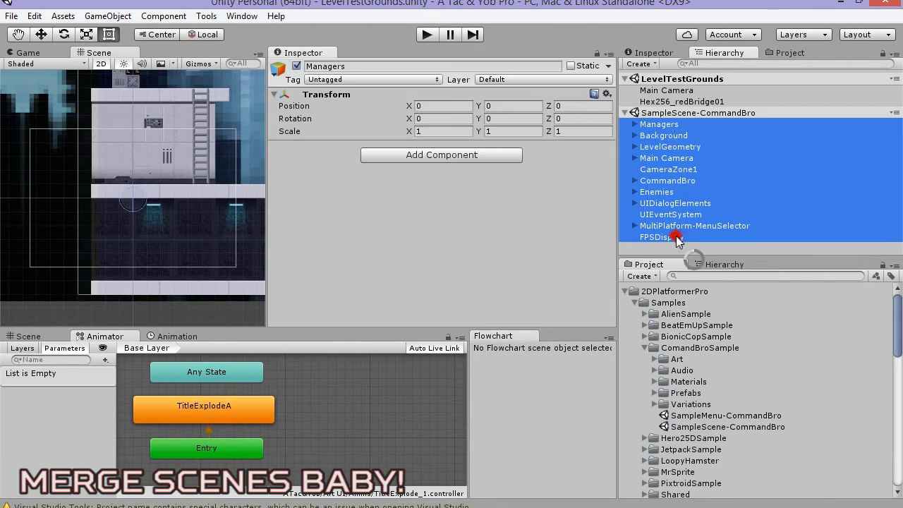
left_click(296, 65)
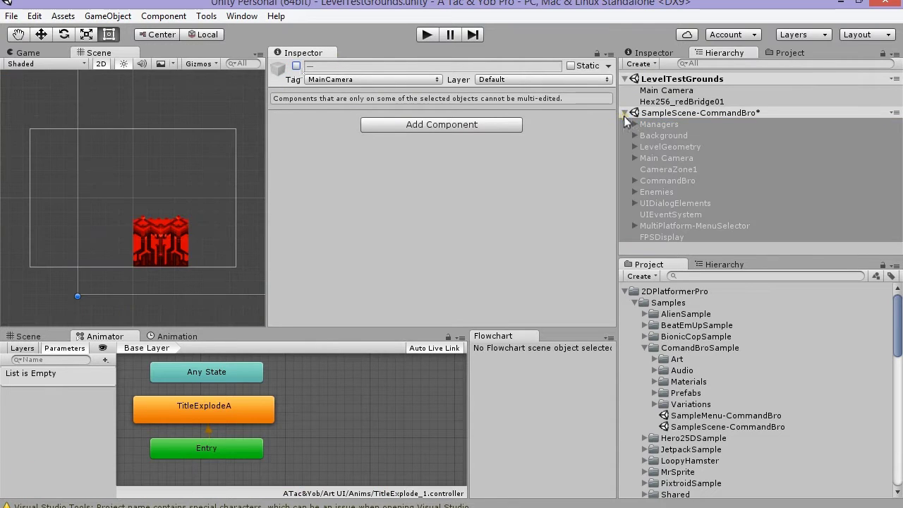
left_click(625, 114)
left_click(626, 113)
Create empty objects in LevelTestGrounds, with the first named LavaGroundA as the parent of the Hex256_redBridge01 tile
left_click(639, 63)
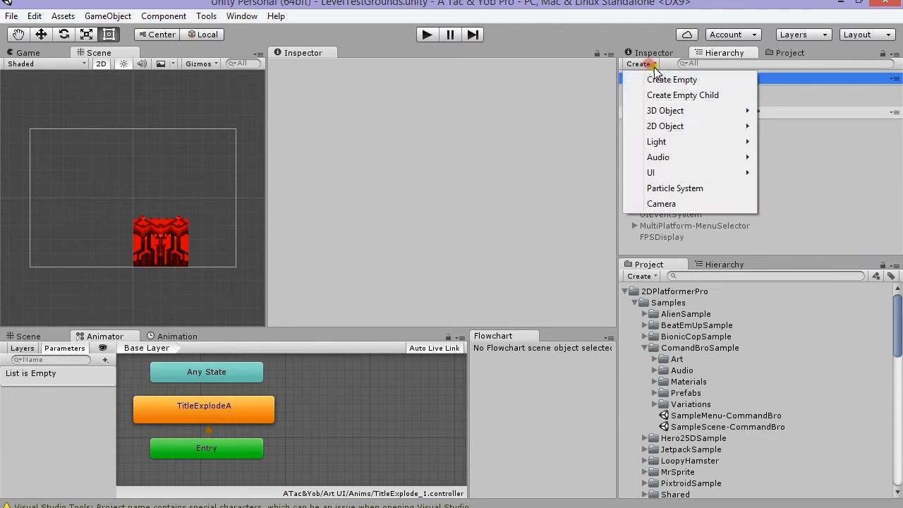
left_click(658, 94)
left_click(677, 115)
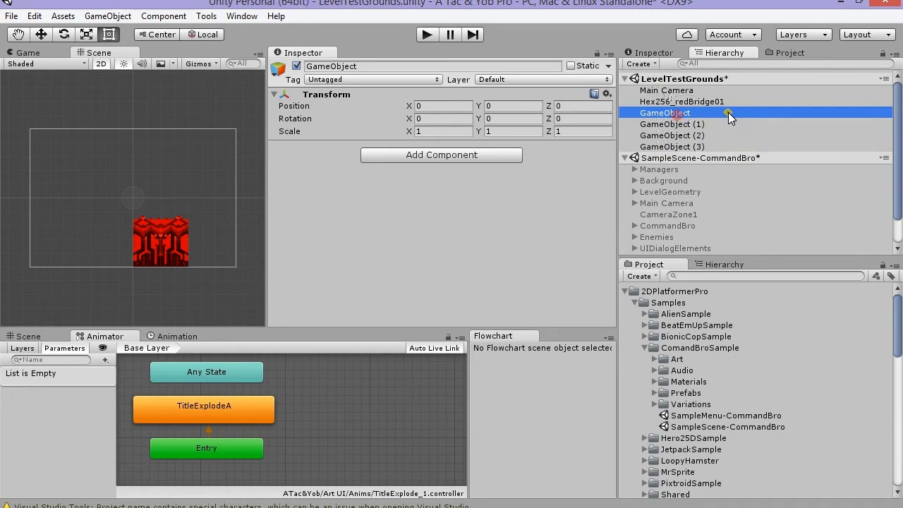
left_click(681, 115)
type("LavaGroundA")
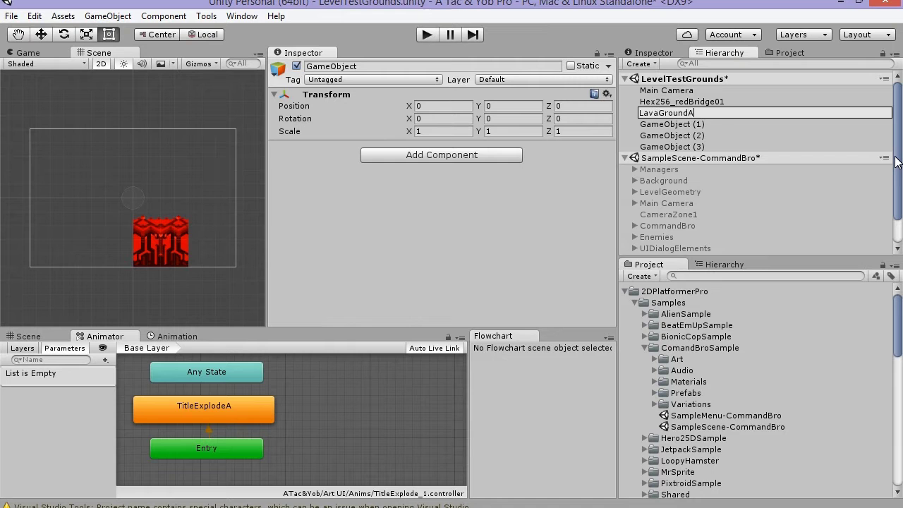
key("Return")
left_click_drag(678, 102, 667, 113)
Check the Hex256_redBridge01 texture's Pixels Per Unit and compare the orthographic size of both scenes' Main Cameras
left_click(502, 159)
left_click(727, 399)
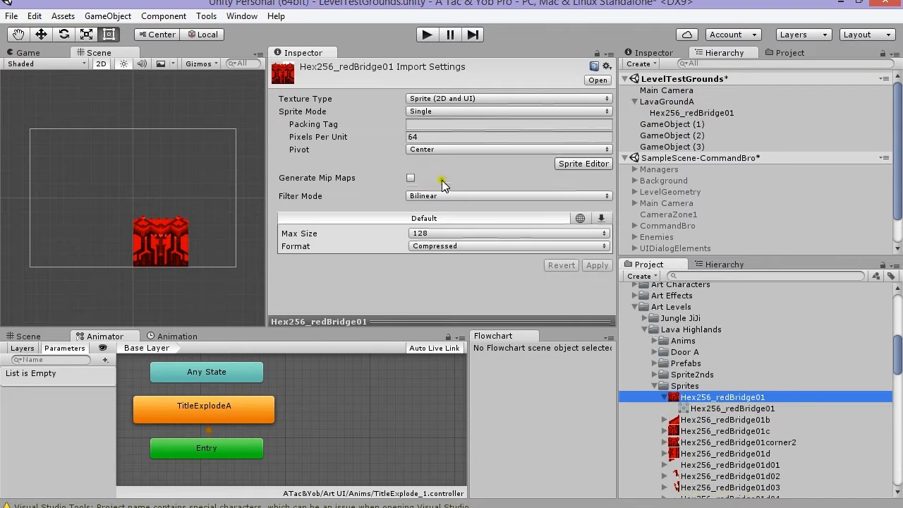
scroll(675, 397, "down", 3)
scroll(666, 315, "down", 10)
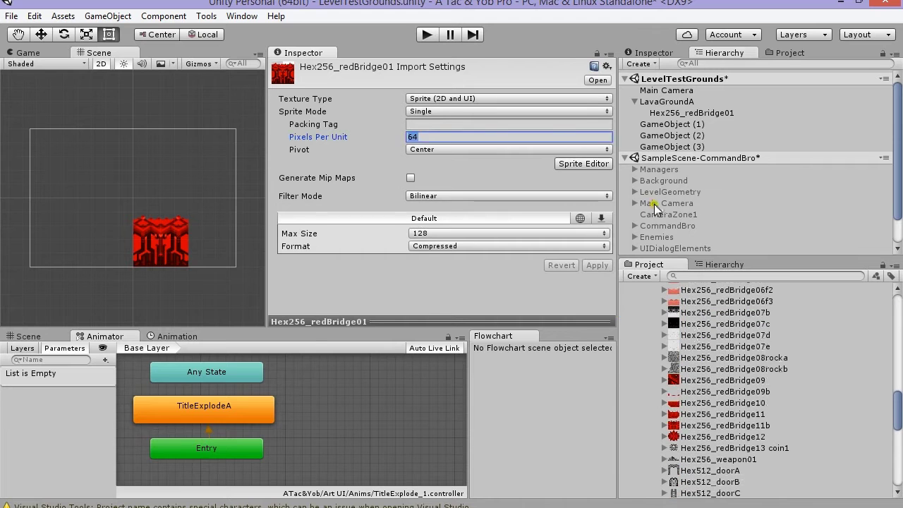
left_click(666, 203)
left_click(416, 215)
left_click(666, 91)
left_click(378, 212)
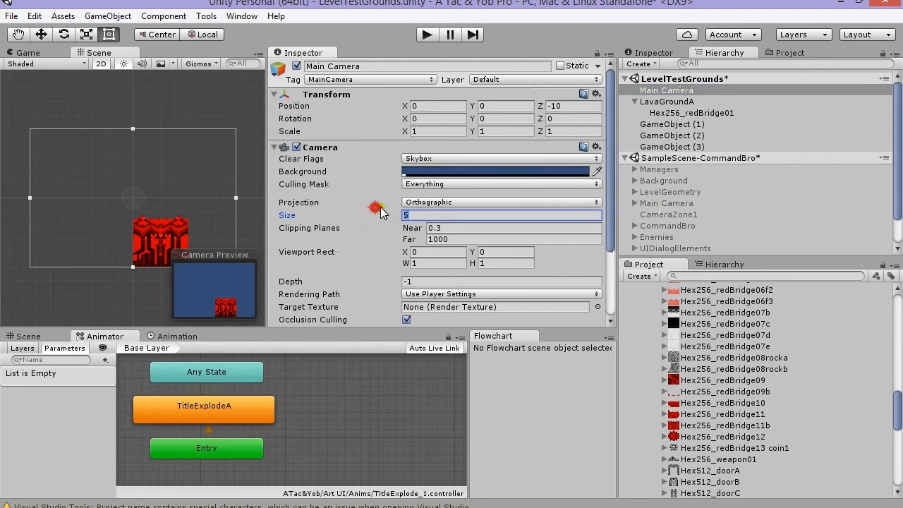
scroll(117, 167, "down", 5)
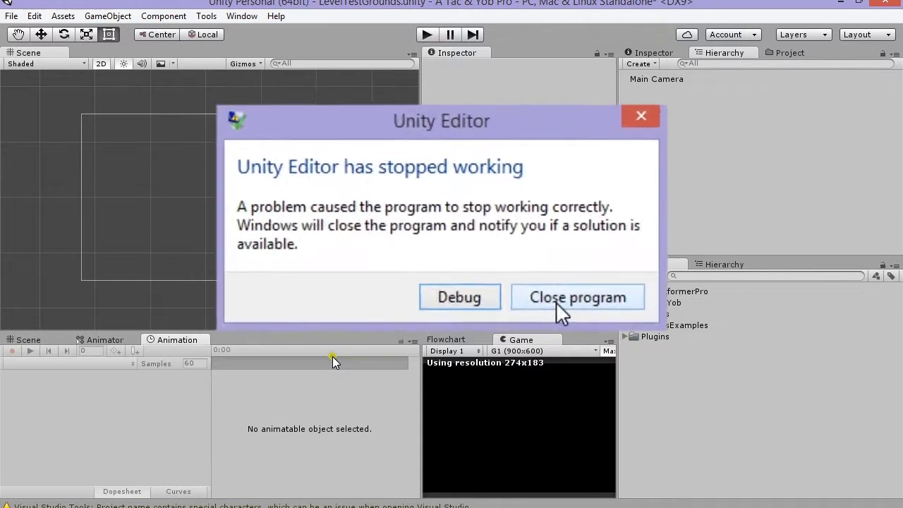
Close the crashed Unity Editor program
left_click(575, 310)
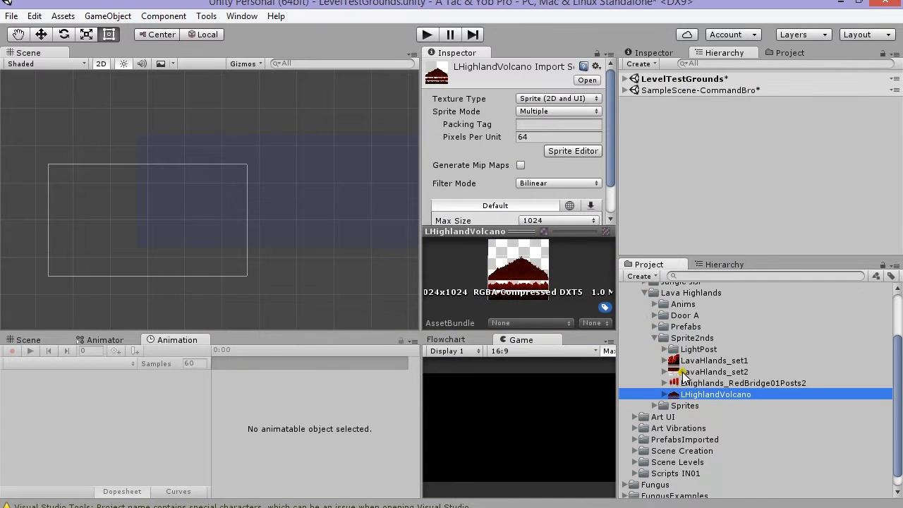
Place the ground-main tile from LavaHlands_set1 in the camera frame's lower-left corner at X -18, Y -12
left_click(688, 360)
left_click(666, 361)
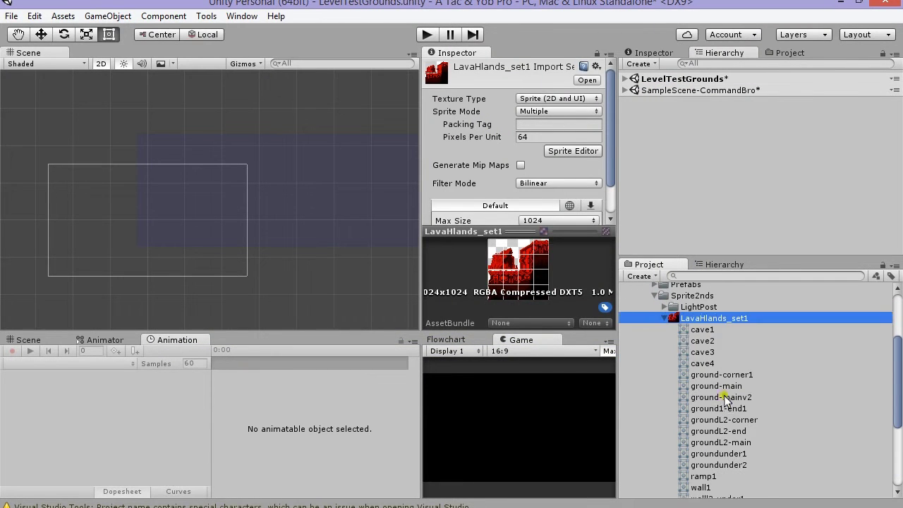
left_click_drag(719, 397, 152, 232)
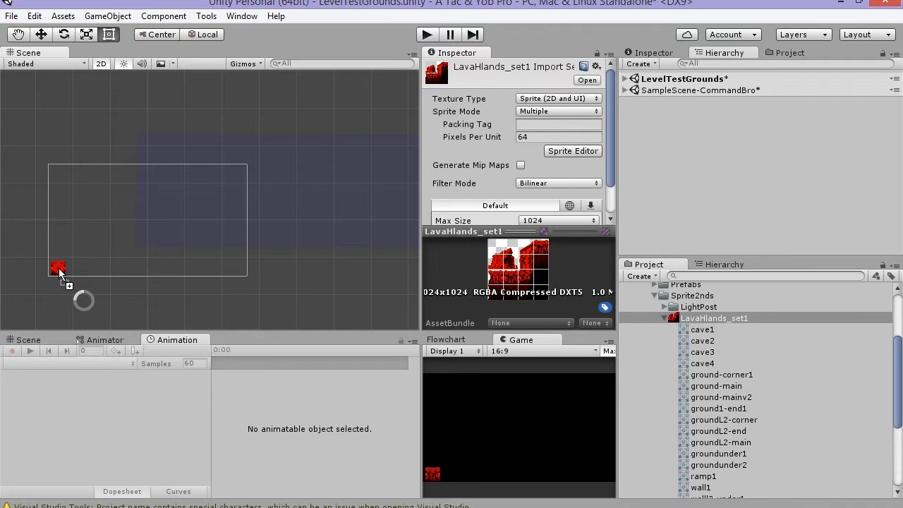
left_click_drag(59, 272, 62, 270)
double_click(657, 113)
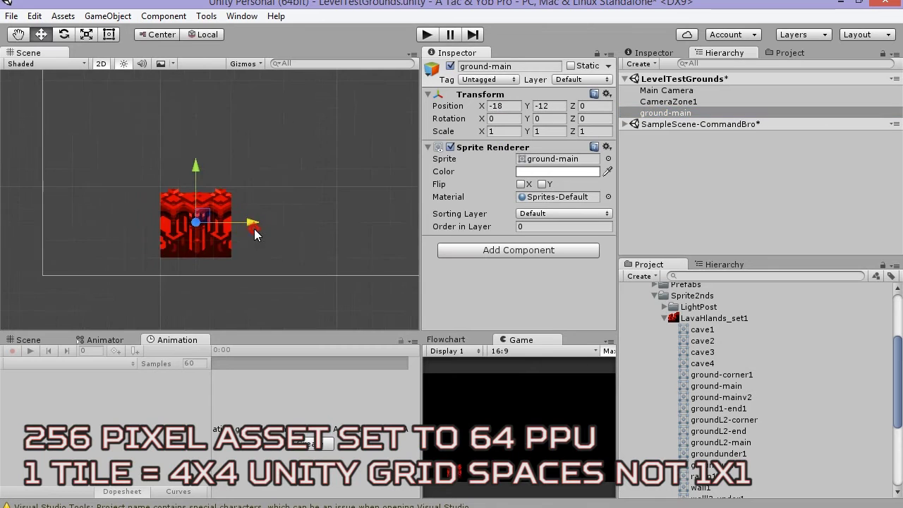
Duplicate the ground-main tile and place the copy directly beside it at X -14, Y -12
middle_click_drag(252, 227, 231, 231)
scroll(227, 240, "down", 3)
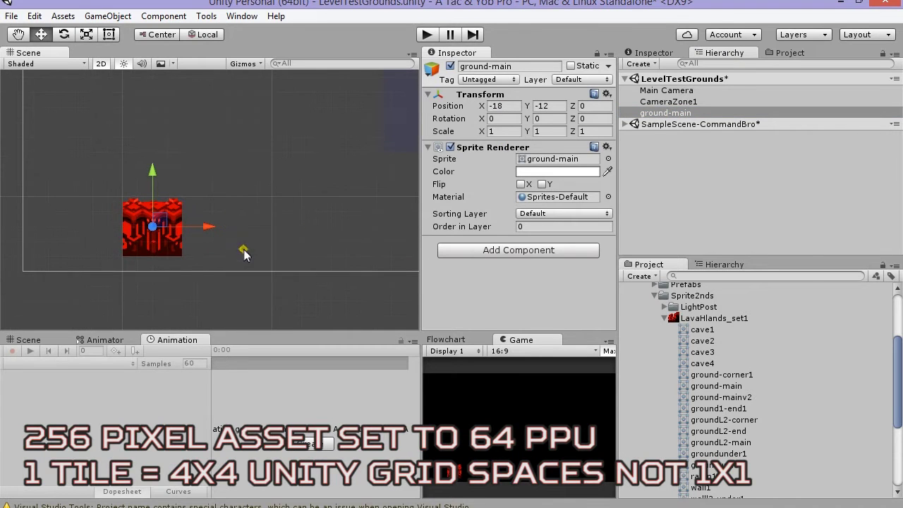
key("ctrl+d")
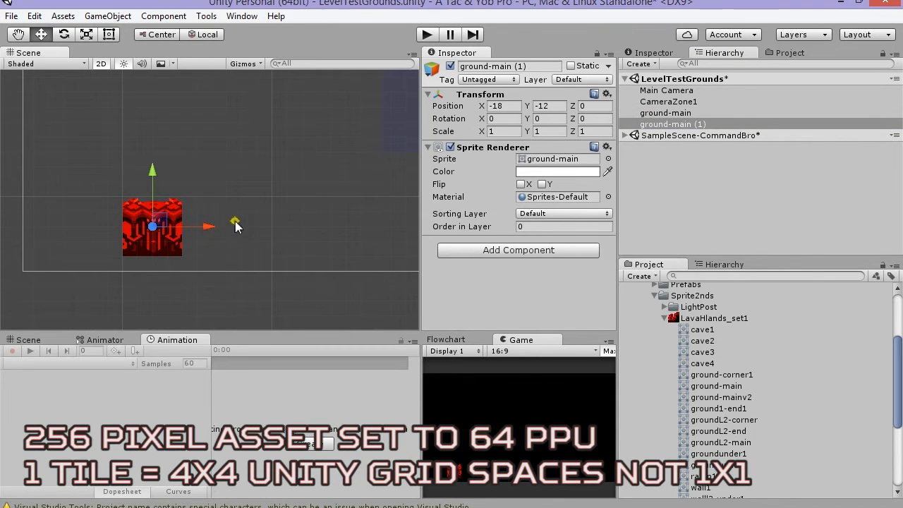
left_click_drag(204, 227, 282, 225)
Continue the ground row with six more ground-main copies spaced 4 units apart, ending at X 10, Y -12
scroll(241, 234, "down", 2)
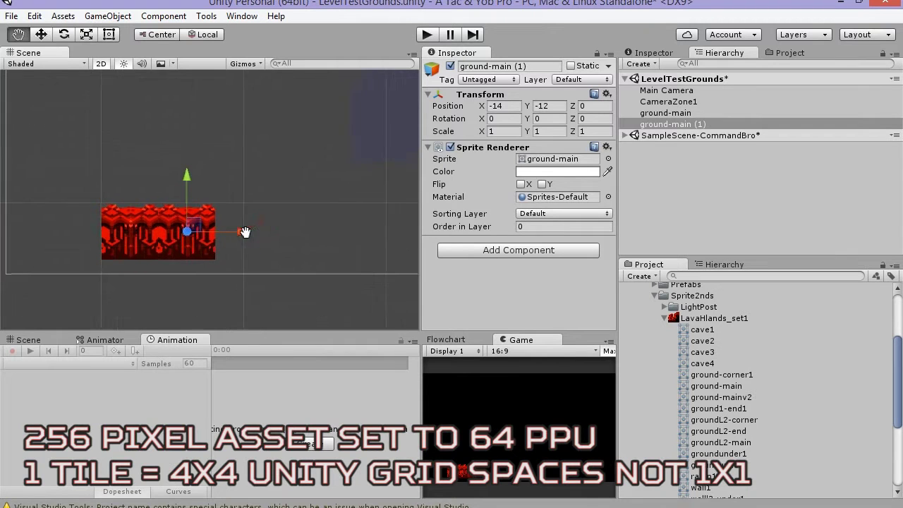
key("ctrl+d")
left_click_drag(223, 237, 371, 239)
key("ctrl+d")
key("ctrl+d")
scroll(372, 240, "down", 3)
middle_click_drag(371, 240, 252, 245)
key("ctrl+d")
left_click_drag(253, 244, 350, 242, "ctrl")
key("ctrl+d")
key("ctrl+d")
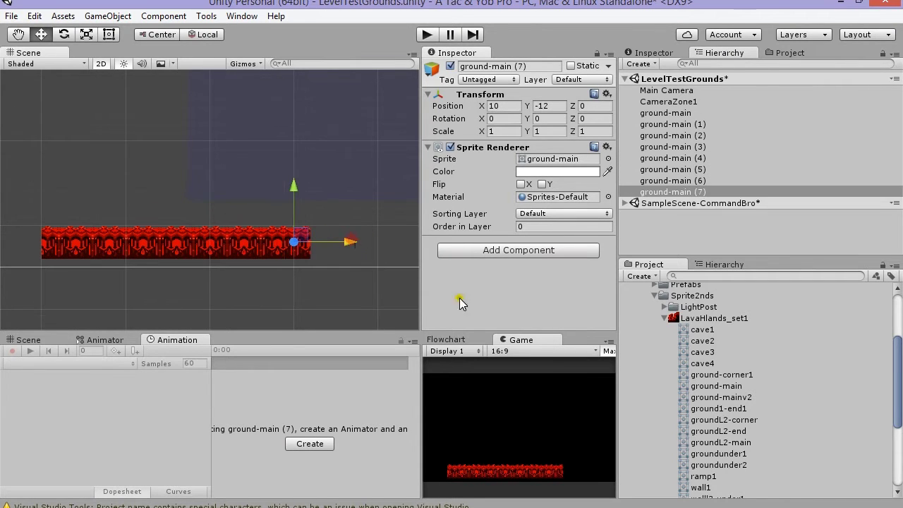
Create an empty object in LevelTestGrounds and set its X and Y position to 0
left_click(641, 64)
left_click(668, 81)
left_click(512, 106)
type("0")
key("Tab")
type("0")
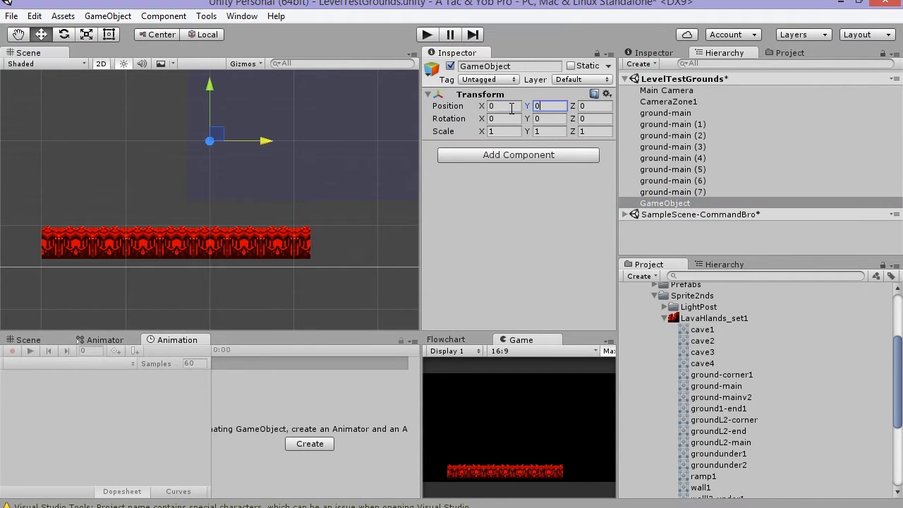
Parent all eight ground-main tiles to the empty GameObject
left_click(674, 192)
left_click(666, 113, "shift")
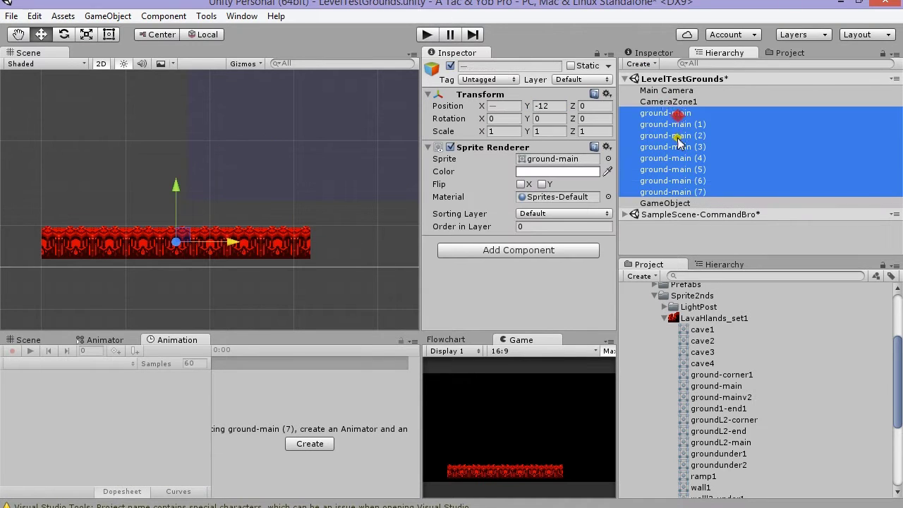
mouse_move(673, 191)
left_mouse_down()
mouse_move(695, 218)
mouse_move(670, 205)
left_mouse_up()
Rename the parent object of the ground tiles as GroundA_01
left_click(666, 113)
left_click(665, 113)
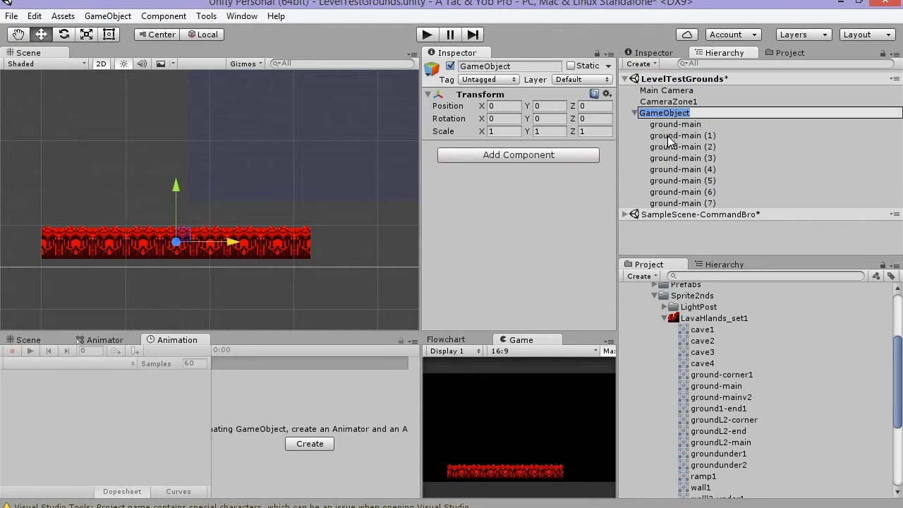
type("Groun")
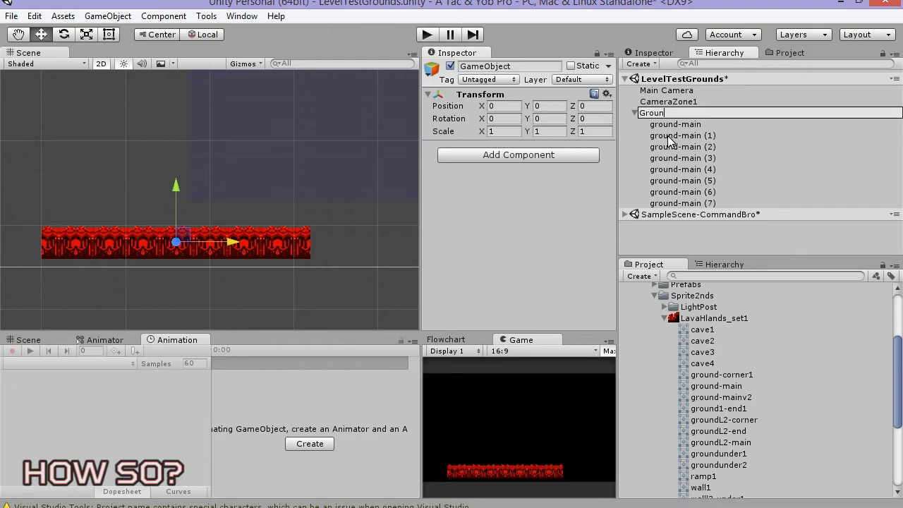
type("dA_01")
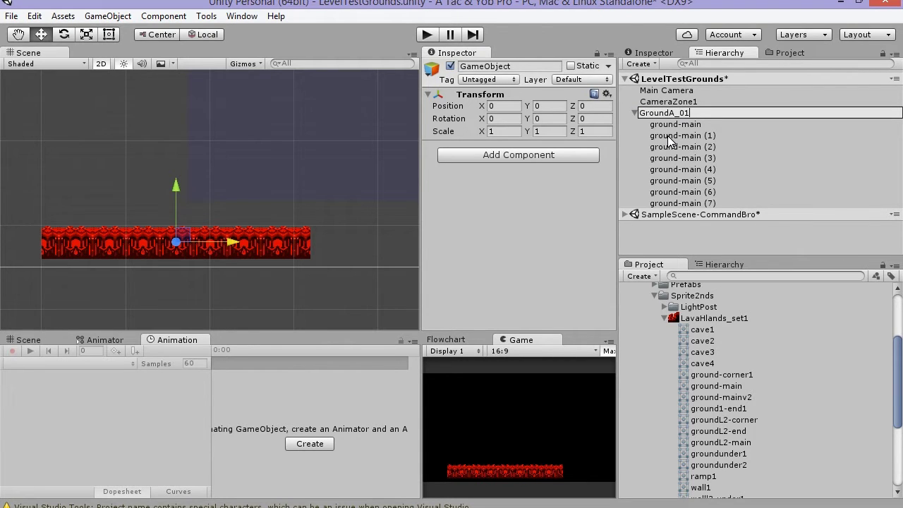
left_click(669, 125)
Collapse the GroundA_01 group and move the whole ground row up by one tile height
left_click(634, 113)
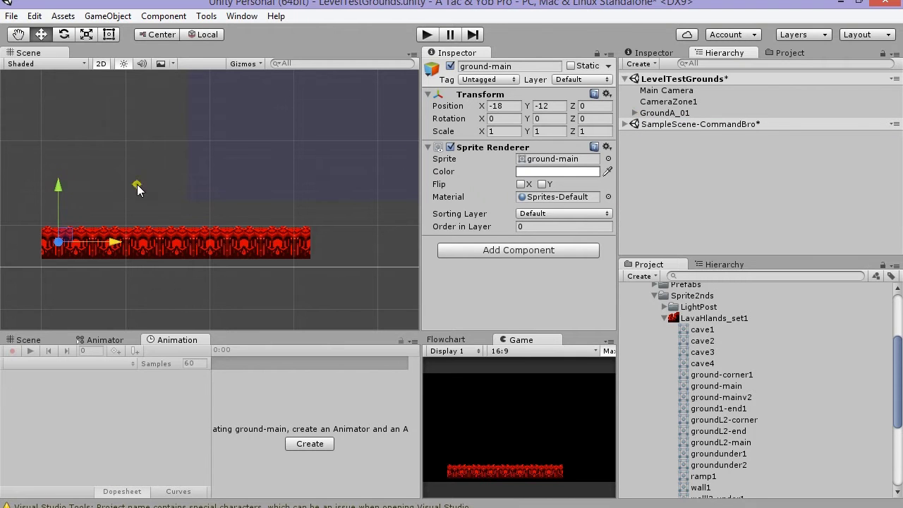
left_click(669, 113)
left_click_drag(175, 190, 176, 158)
Place the groundL2-main tile beneath the ground row's leftmost tile and set its position to X -18, Y -12
left_click(718, 431)
left_click(734, 443)
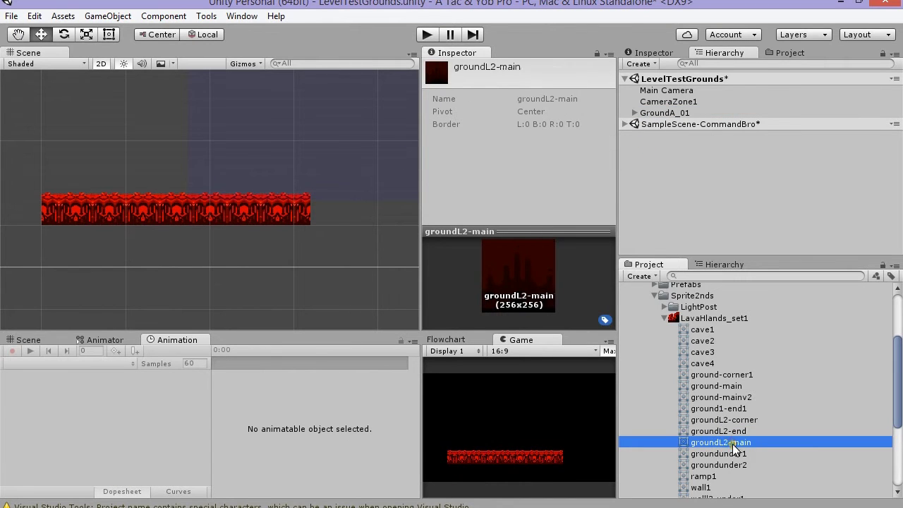
left_click_drag(734, 448, 64, 248)
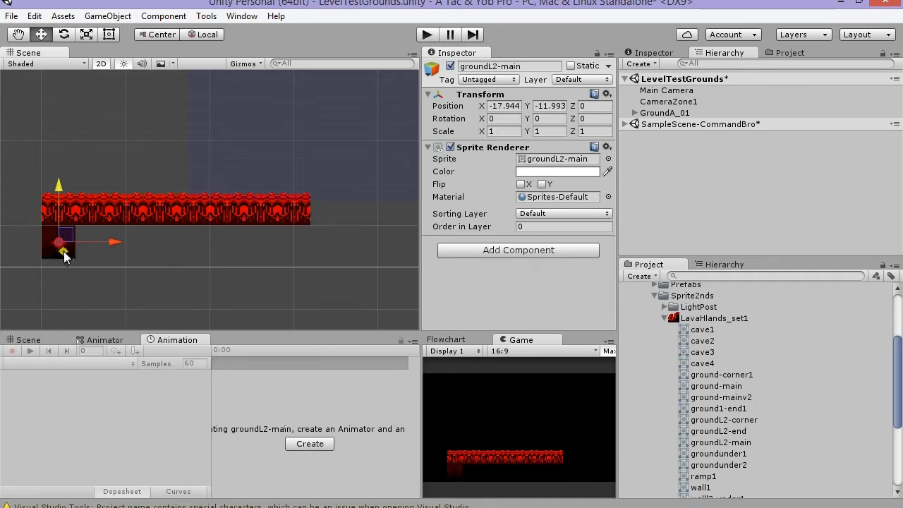
scroll(134, 251, "up", 5)
scroll(208, 201, "up", 2)
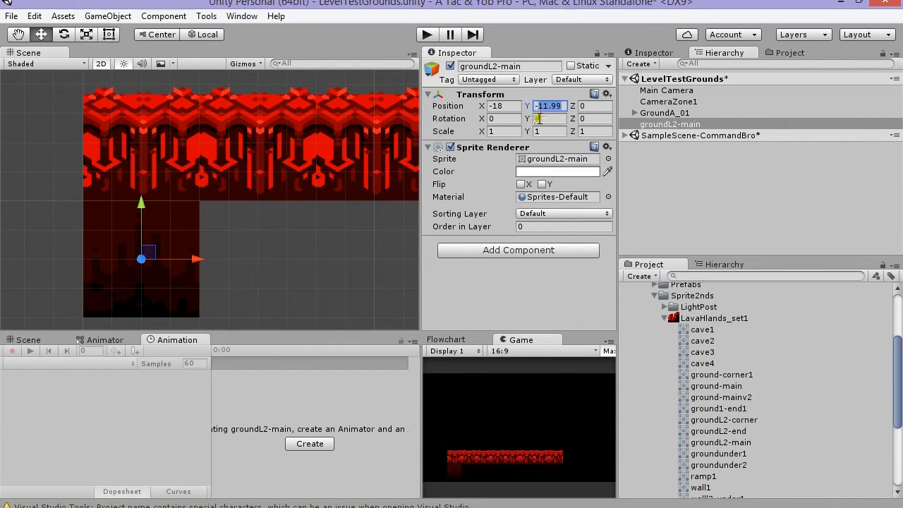
scroll(177, 208, "up", 3)
left_click(222, 232)
scroll(155, 258, "up", 2)
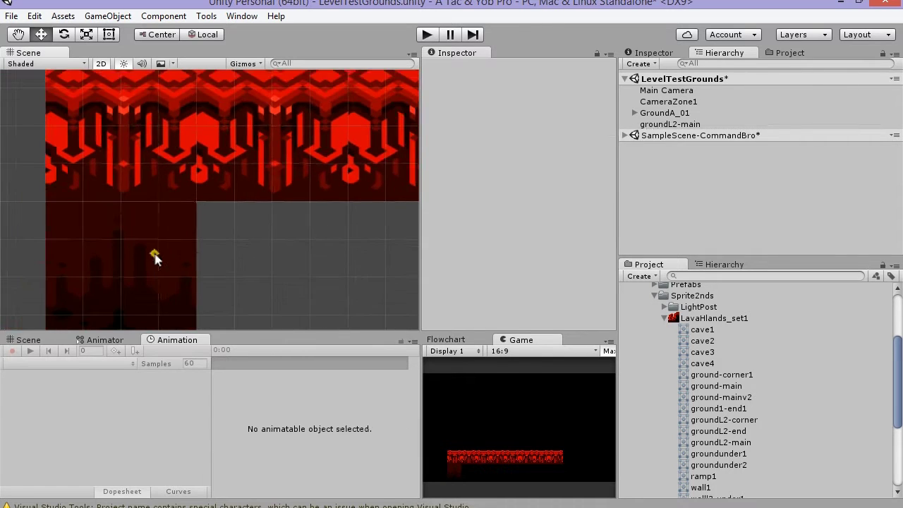
left_click(155, 258)
scroll(148, 252, "down", 4)
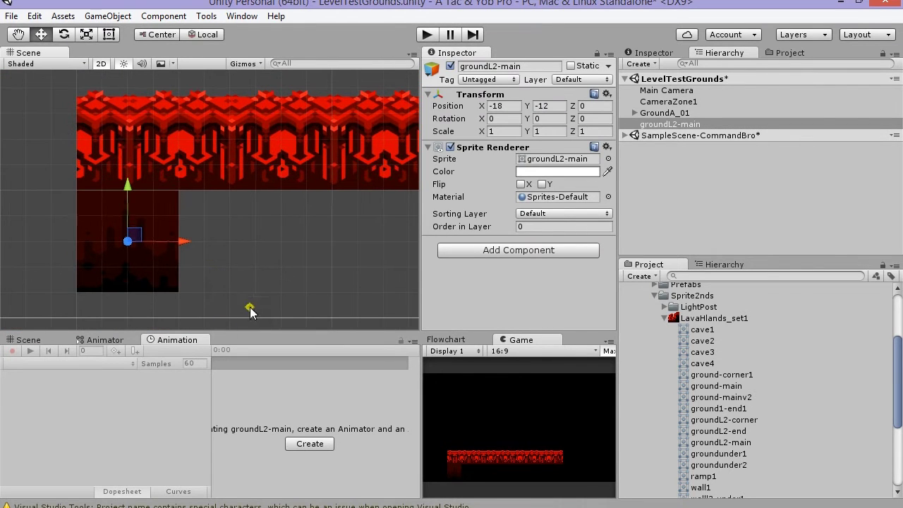
Duplicate the groundL2-main tile at 4-unit intervals to build a second row beneath the ground row
key("ctrl+d")
left_click_drag(185, 242, 289, 238)
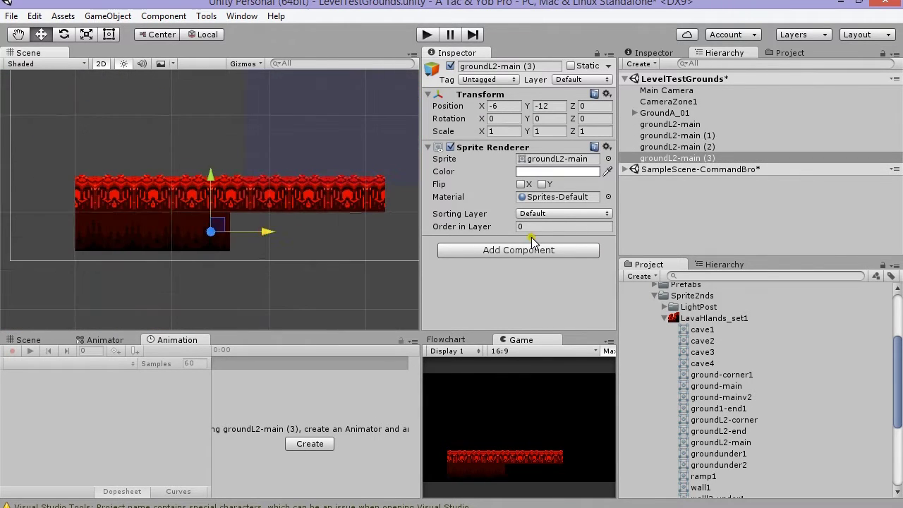
Place the ground1-end1 tile beside the upper ground row and vertex-snap it to the row's left end
left_click(722, 421)
left_click(732, 443)
left_click_drag(718, 409, 56, 169)
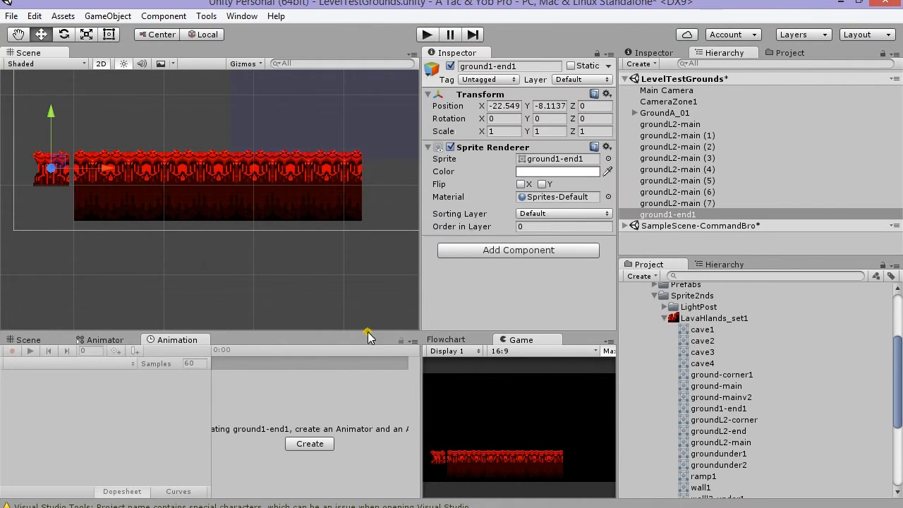
scroll(157, 189, "up", 5)
middle_click_drag(157, 189, 157, 211)
key("v")
left_click_drag(170, 214, 437, 235)
Place a copy of ground1-end1, flipped on X, at the upper row's right end at X 14, Y -8
scroll(177, 210, "down", 5)
scroll(160, 231, "down", 2)
key("ctrl+d")
middle_click_drag(417, 204, 376, 218)
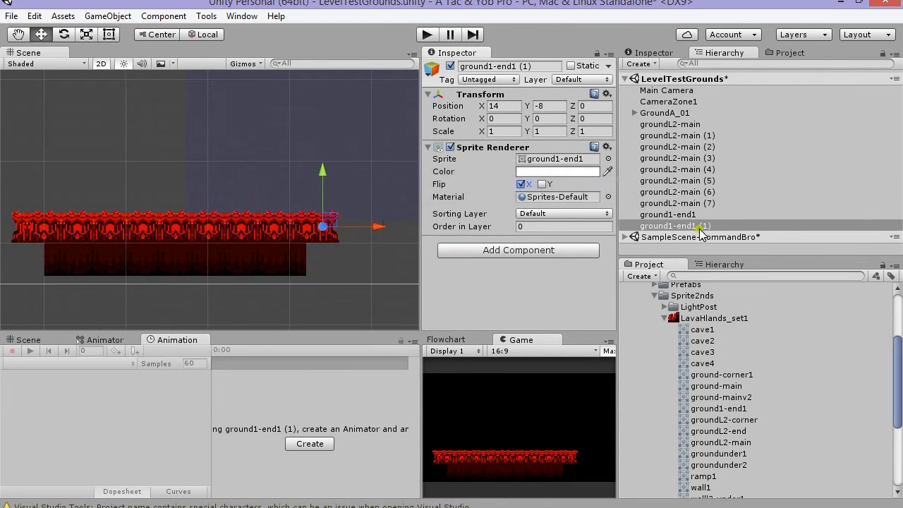
Place groundL2-end at the second row's left end and an X-flipped copy at its right end at X 14, Y -11.99
left_click(718, 431)
left_click_drag(695, 429, 341, 265)
key("ctrl+d")
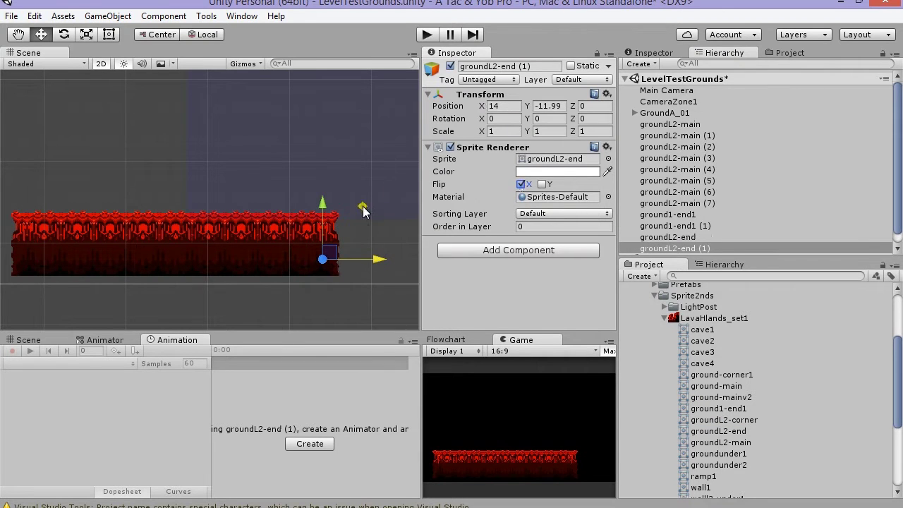
Create an empty child object named L1 under GroundA_01 and duplicate it twice
left_click(665, 112)
left_click(638, 64)
left_click(678, 92)
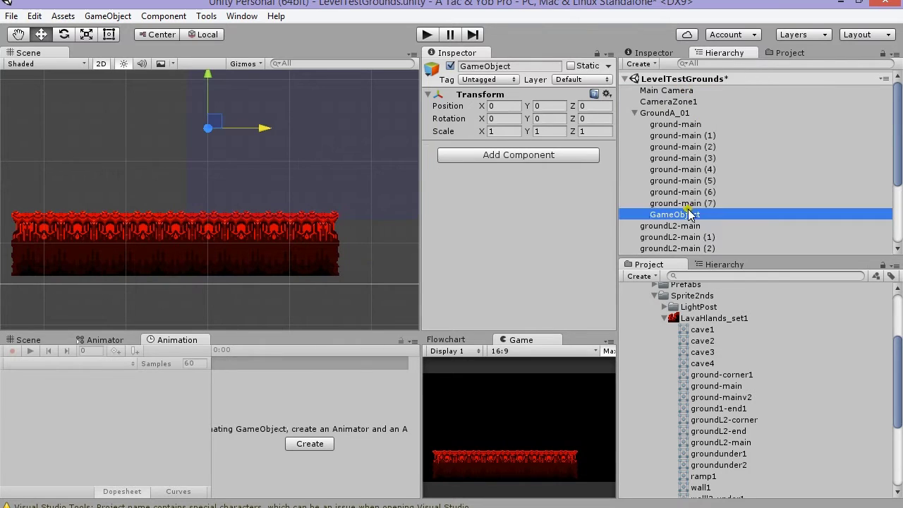
key("Return")
key("ctrl+d")
key("ctrl+d")
Select all tiles of the upper ground row and parent them to L1
scroll(694, 206, "down", 1)
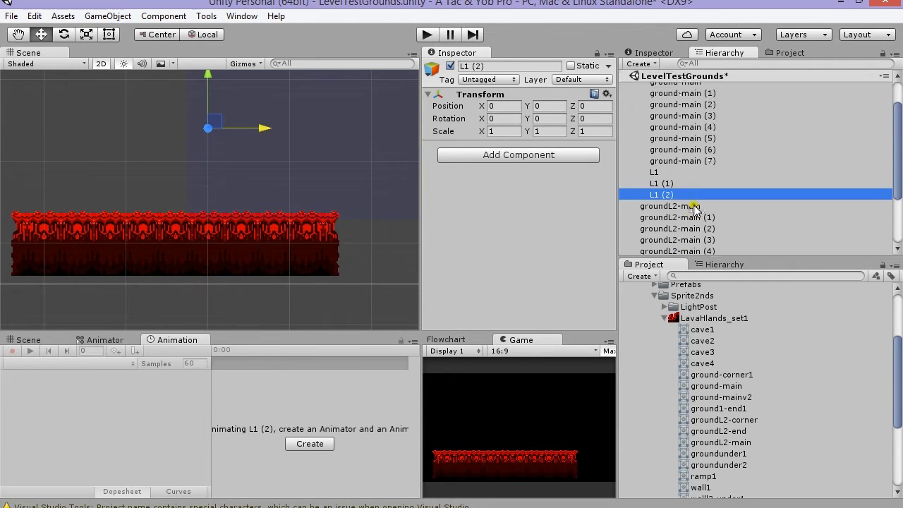
scroll(694, 206, "up", 1)
middle_click_drag(31, 226, 51, 226)
left_click_drag(14, 196, 376, 241)
left_click_drag(688, 205, 656, 214)
left_click(645, 124)
left_click(654, 125)
left_click(450, 66)
Select all tiles of the second ground row and parent them to L1 (1)
left_click_drag(26, 230, 365, 279)
left_click_drag(660, 159, 658, 135)
left_click(644, 136)
left_click(644, 144)
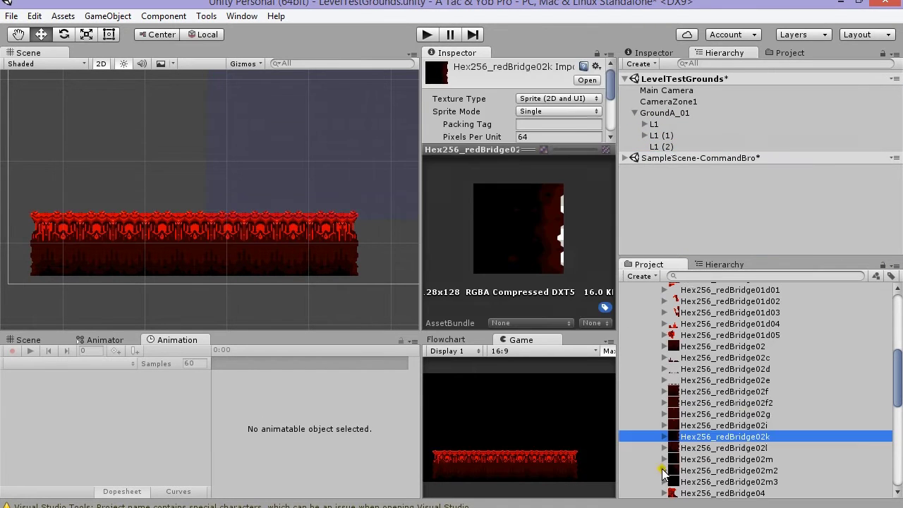
Vertex-snap Hex256_redBridge02k beneath the second row's right end at X 14, Y -15.99, and place a copy under the left end
left_click_drag(723, 438, 339, 291)
scroll(353, 293, "up", 5)
middle_click_drag(376, 299, 290, 251)
scroll(289, 252, "up", 3)
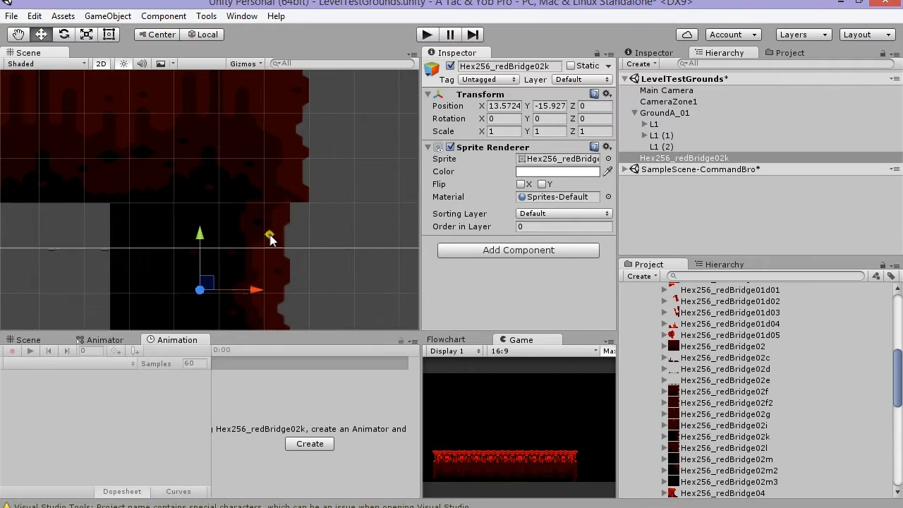
key("v")
left_click_drag(111, 204, 131, 205)
scroll(155, 226, "down", 3)
middle_click_drag(106, 233, 198, 237)
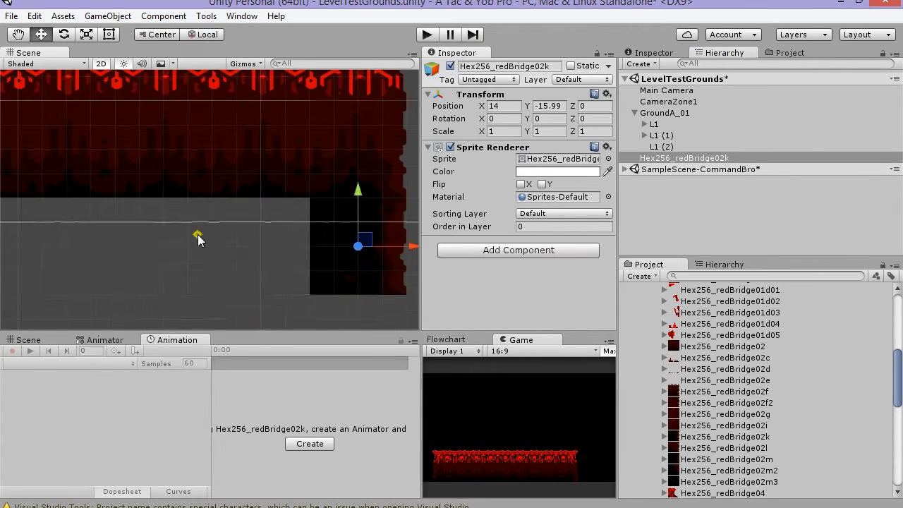
scroll(240, 254, "down", 4)
scroll(262, 266, "down", 2)
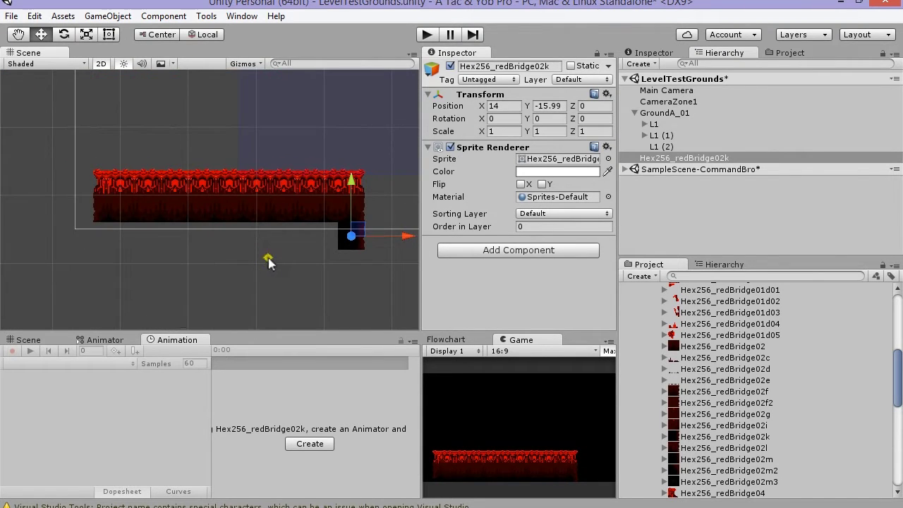
key("ctrl+d")
left_click_drag(407, 236, 173, 235)
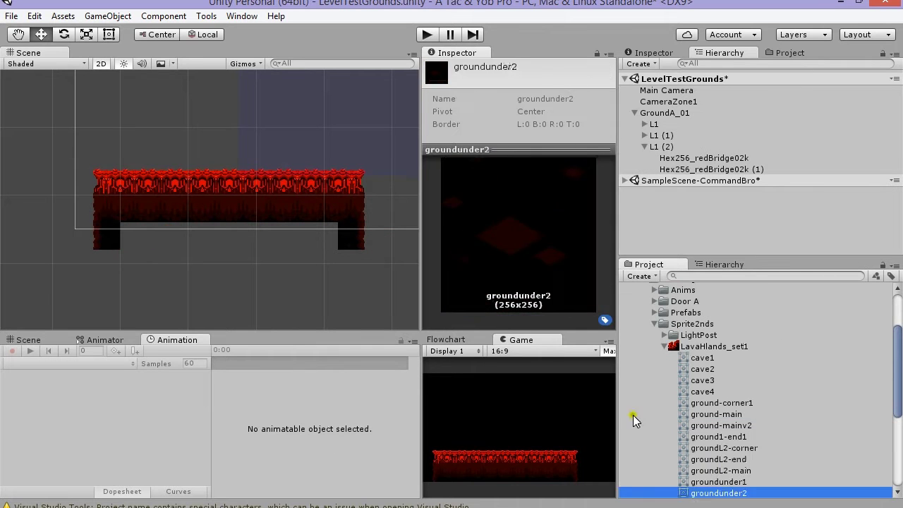
Fill the third row between its end pieces with copies of groundunder2 at Y -15.99 and group them under L1 (2)
key("Up")
left_click_drag(720, 493, 348, 249)
scroll(212, 199, "up", 5)
scroll(212, 200, "down", 5)
key("w")
key("ctrl+d")
key("ctrl+d")
key("ctrl+d")
key("ctrl+d")
left_click(665, 184, "shift")
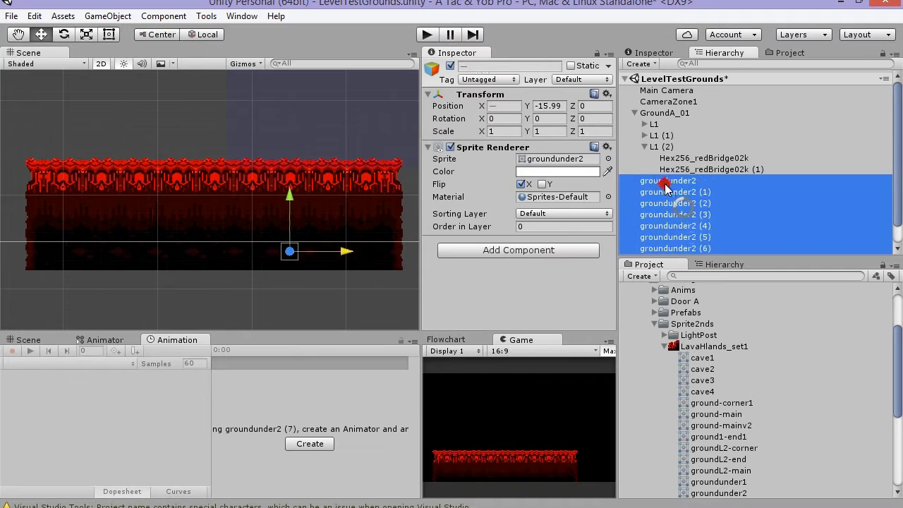
scroll(230, 195, "down", 2)
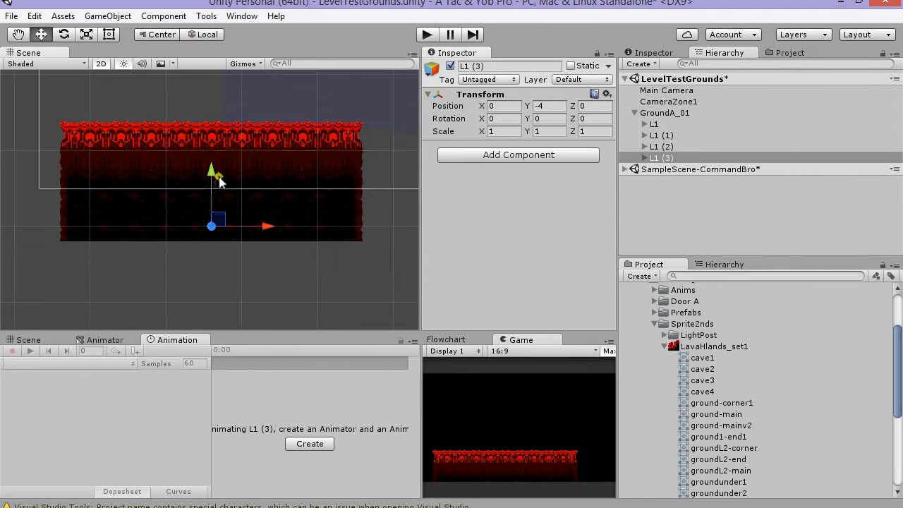
Duplicate the GroundA_01 group and move the copy along X past the original's right end, leaving a gap between the platforms
left_click(635, 114)
left_click(664, 113)
middle_click_drag(373, 190, 247, 245)
scroll(247, 246, "down", 2)
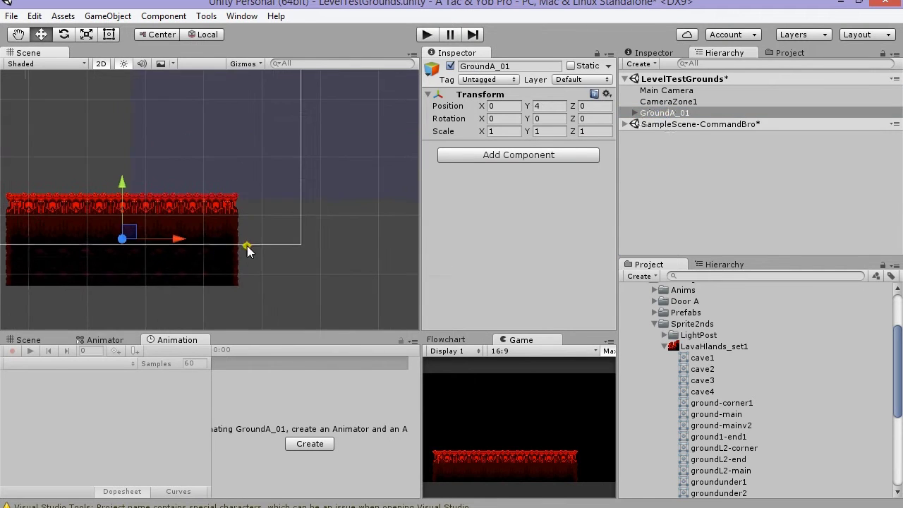
key("ctrl+d")
left_click_drag(178, 239, 430, 235)
middle_click_drag(387, 228, 266, 254)
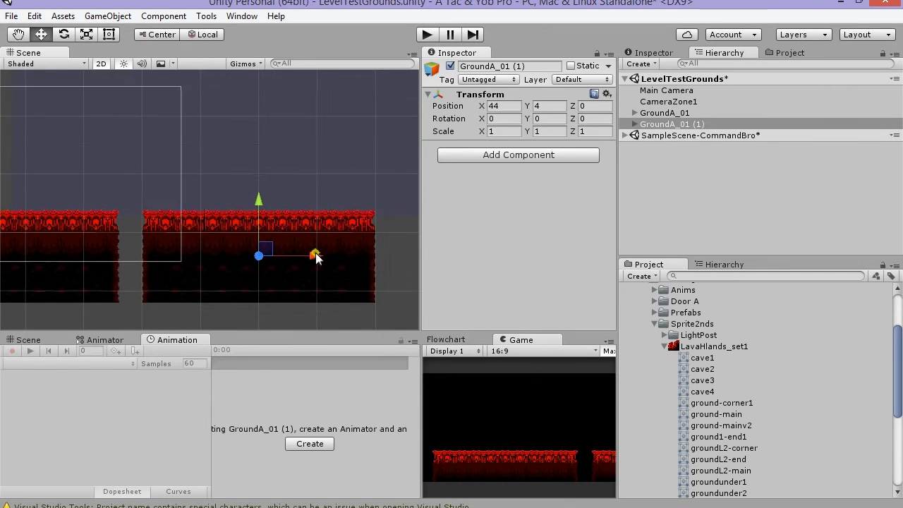
left_click_drag(316, 255, 322, 254)
middle_click_drag(354, 233, 319, 212)
Narrow the second platform by deleting its middle tiles and moving its right end tiles in to close the gap
left_click_drag(299, 161, 160, 312)
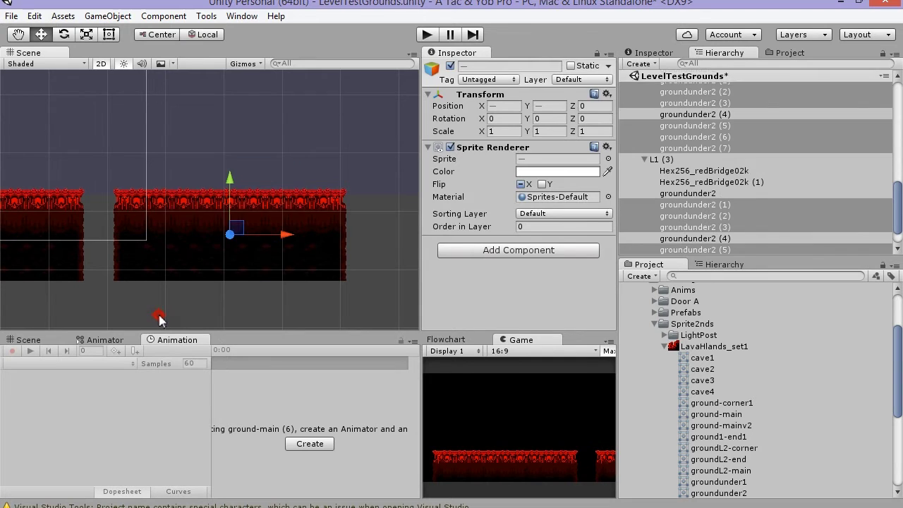
key("Delete")
left_click_drag(265, 168, 357, 305)
left_click_drag(382, 235, 246, 235)
Extend the narrowed platform downward by duplicating its lowest tile row three times in snapped increments
left_click(171, 268)
left_click(704, 230)
left_click(647, 169)
key("ctrl+d")
key("ctrl+d")
left_click_drag(160, 214, 190, 235, "ctrl")
key("ctrl+d")
Raise the GroundA_01 (1) platform above the first one and shift it closer to it with snapping
left_click(635, 124)
left_click_drag(190, 163, 190, 93, "ctrl")
left_click_drag(263, 143, 236, 161, "ctrl")
Create an animated lava sprite in the scene from Hex256_redBridge06, Hex256_redBridge06f2 and Hex256_redBridge06f3
middle_click_drag(235, 187, 358, 214)
scroll(665, 344, "down", 3)
scroll(665, 345, "down", 10)
left_click(705, 369)
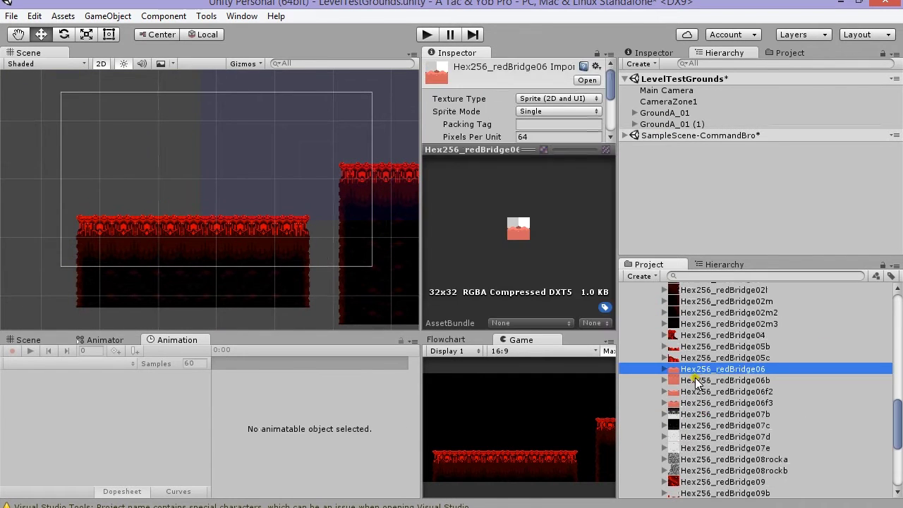
left_click(720, 392, "ctrl")
left_click(720, 403, "ctrl")
left_click_drag(719, 403, 220, 182)
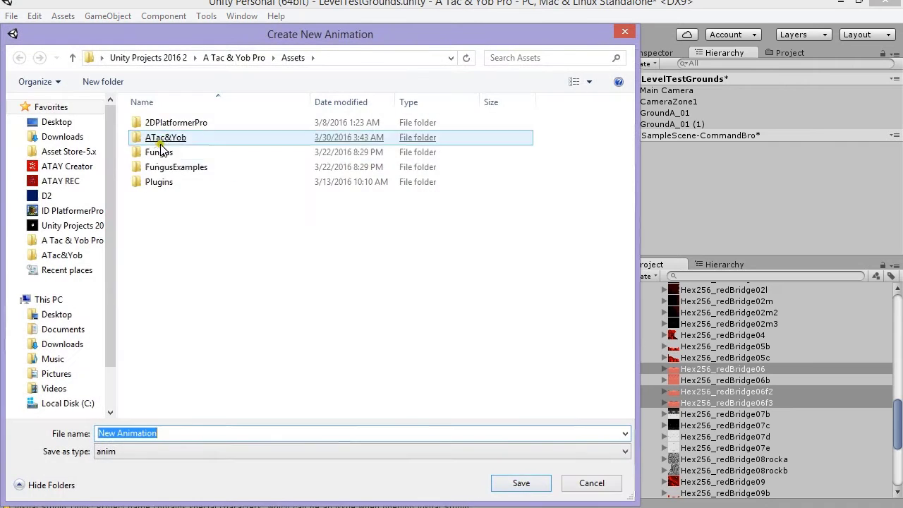
Save the new animation as LavaCool01 inside the Art Levels > Lava Highlands folder of ATac&Yob
left_click(159, 138)
double_click(163, 151)
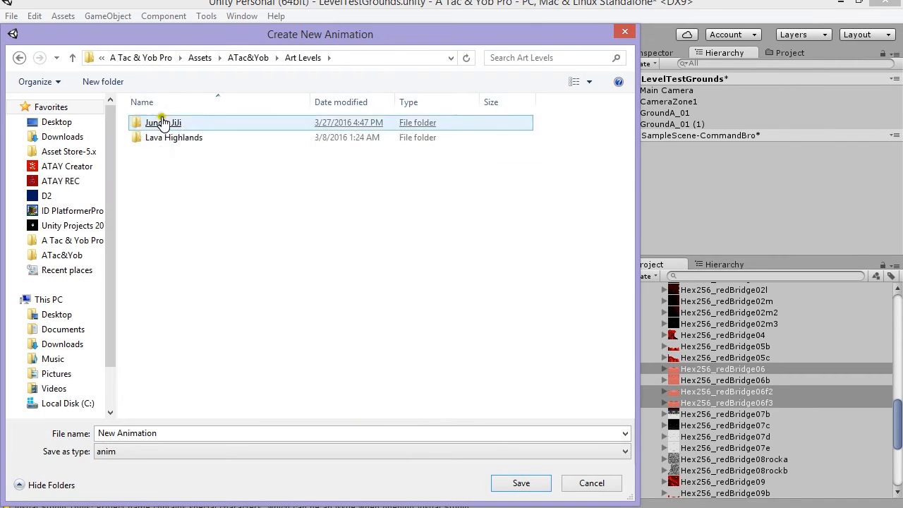
double_click(160, 136)
double_click(151, 123)
left_click(165, 137)
key("Return")
Copy and respace the LavaCool01 sprite keyframes so the lava loop spans about 16 frames, and preview the animation
scroll(265, 174, "up", 10)
left_click_drag(262, 387, 357, 356)
key("ctrl+v")
left_click(28, 343)
left_click(176, 339)
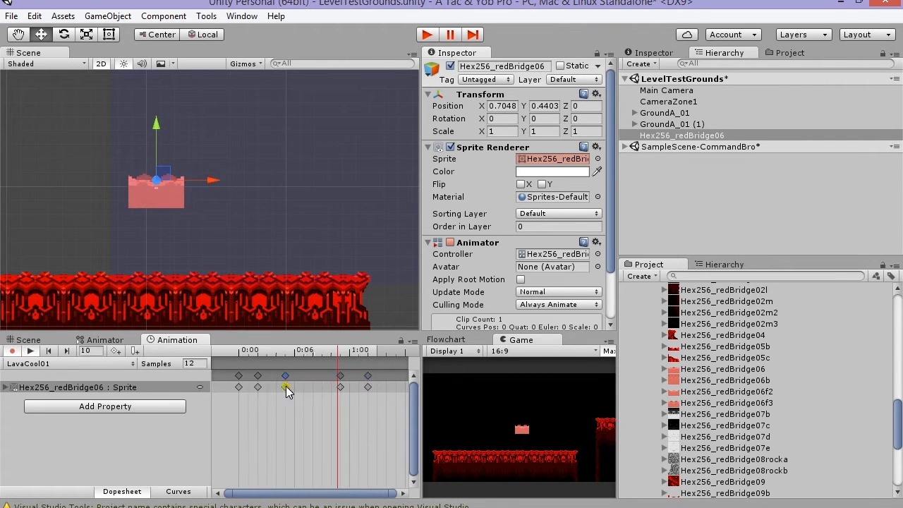
left_click(270, 356)
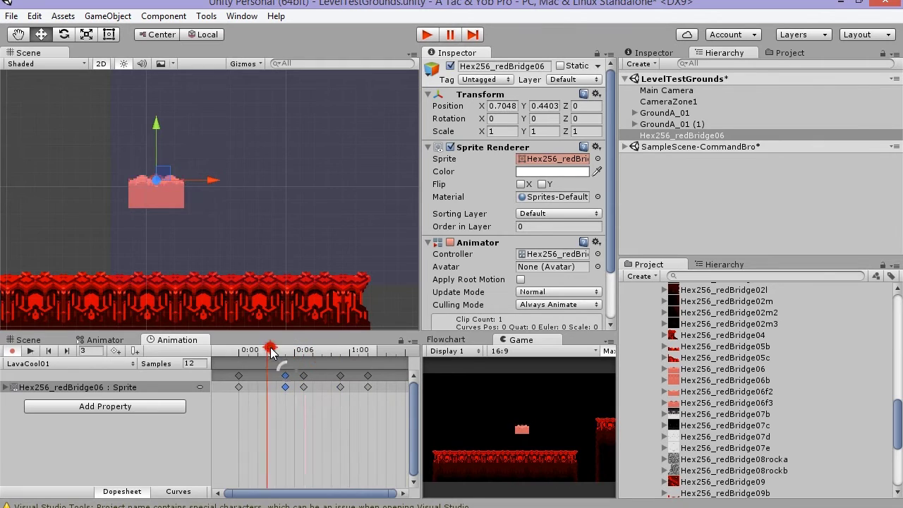
left_click(276, 356)
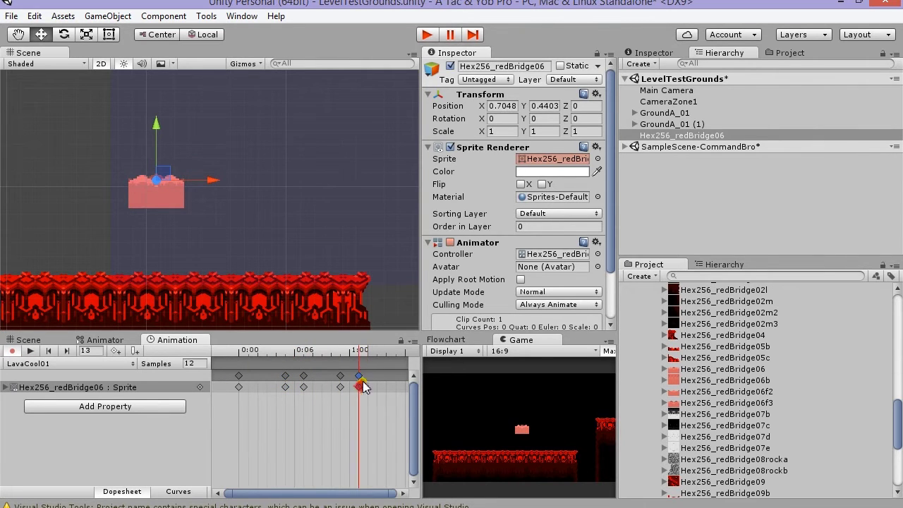
left_click(372, 354)
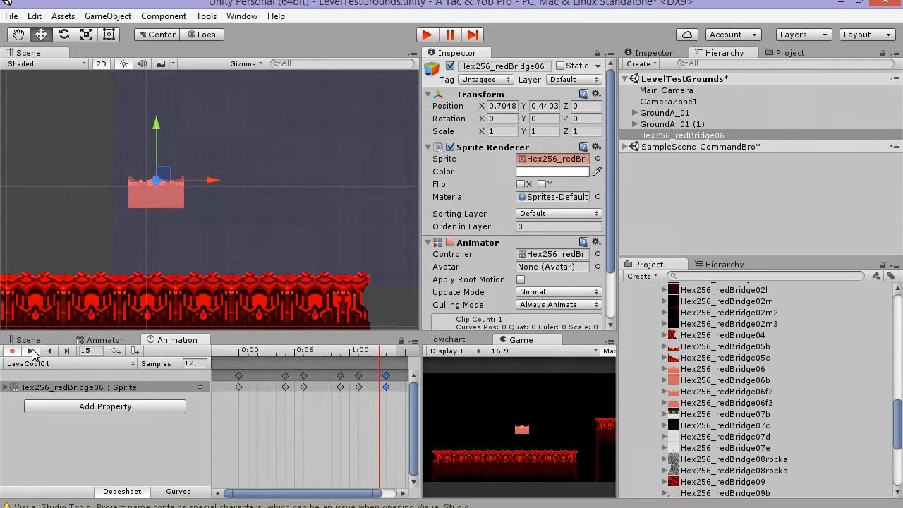
Move the lava sprite to the gap beside the first platform and duplicate it twice into a horizontal row
scroll(275, 206, "down", 3)
left_click_drag(177, 177, 270, 254)
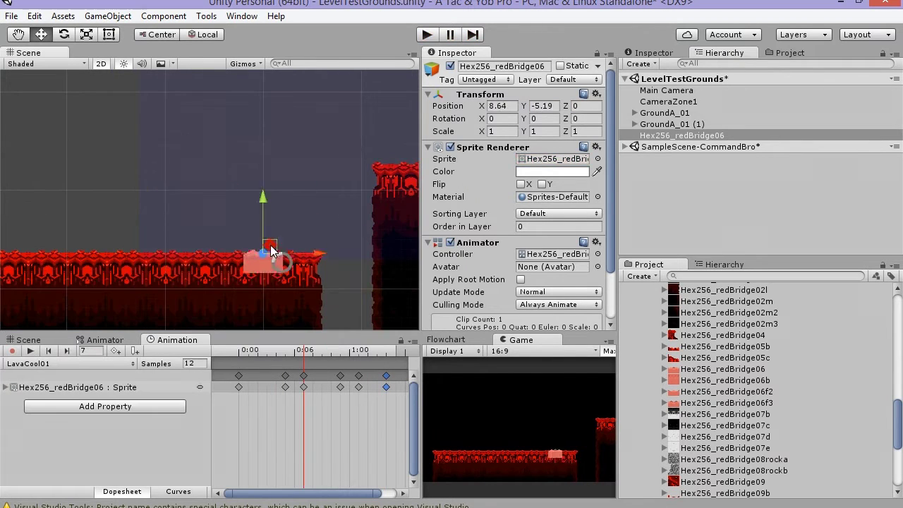
key("f")
mouse_move(254, 197)
left_mouse_down()
mouse_move(151, 193)
mouse_move(254, 201)
left_mouse_up()
key("ctrl+d")
key("ctrl+d")
left_click_drag(220, 206, 325, 211)
Create an empty object named LavaA and parent the three Hex256_redBridge06 lava sprites to it
key("ctrl+shift+n")
type("Lava")
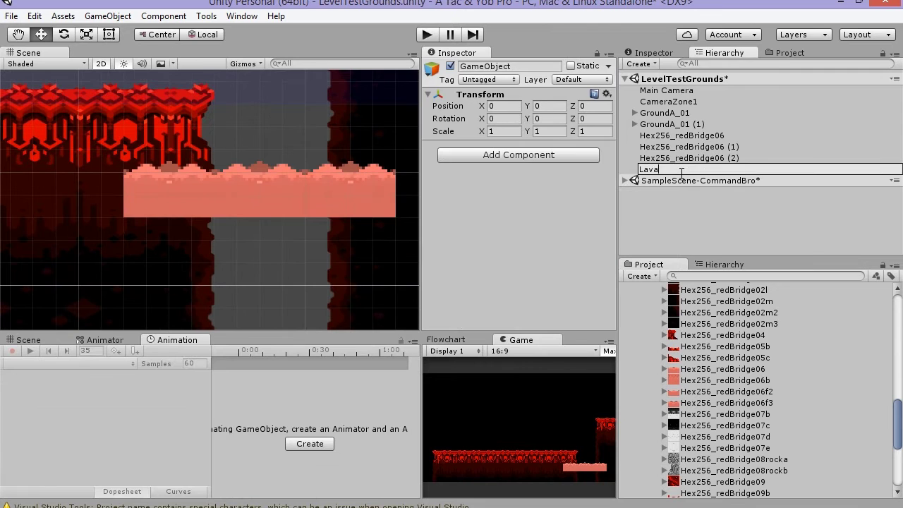
type("A")
key("Return")
left_click(674, 158)
left_click(673, 136, "shift")
left_click_drag(673, 136, 656, 170)
Set the Max Size of all the Hex256_redBridge textures to 512 and apply the import settings
left_click(734, 431, "shift")
scroll(503, 171, "down", 5)
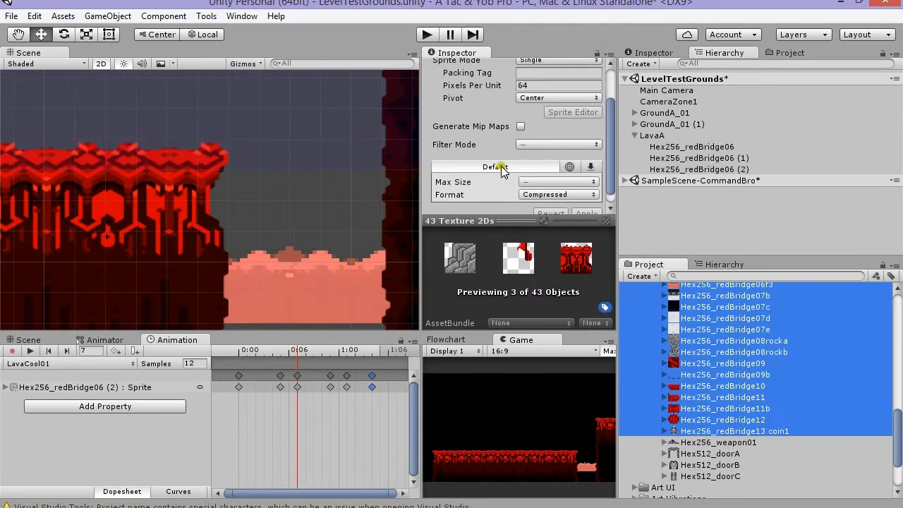
left_click(557, 182)
left_click(553, 260)
left_click(586, 212)
Place the Hex256_AllColour sprite below the lava surface and colour it with the lava's pink sampled from the scene
scroll(374, 266, "down", 6)
middle_click_drag(374, 267, 322, 192)
left_click(696, 374)
scroll(695, 374, "up", 15)
left_click(686, 360)
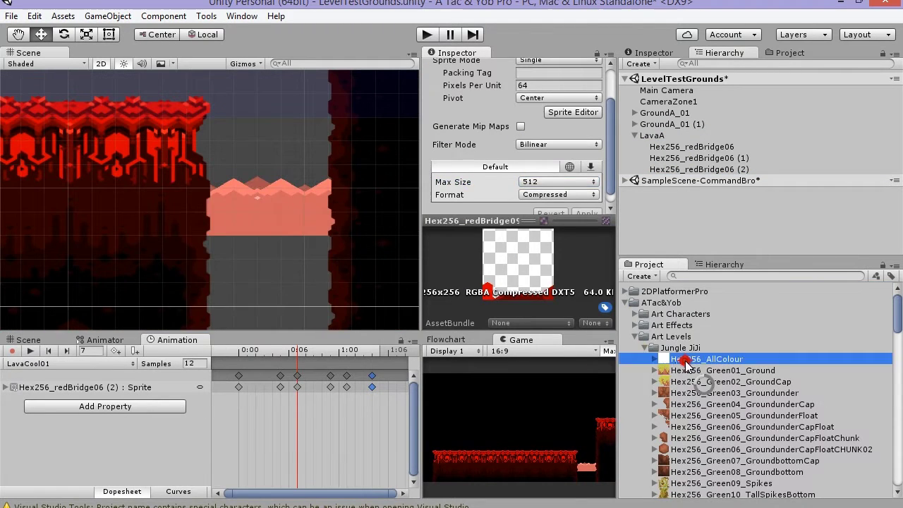
left_click_drag(686, 361, 263, 311)
left_click(608, 172)
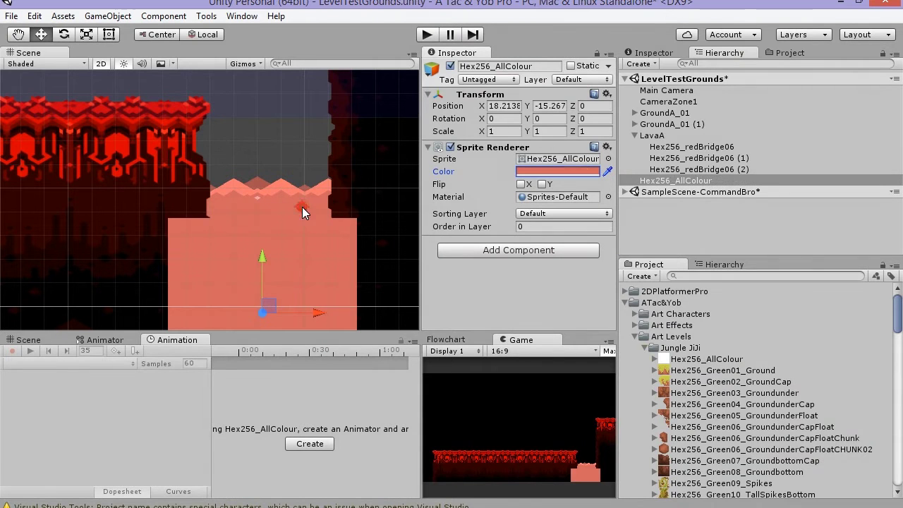
Set the Hex256_AllColour block's Order in Layer to -5 and fit it beneath the lava surface
type("-")
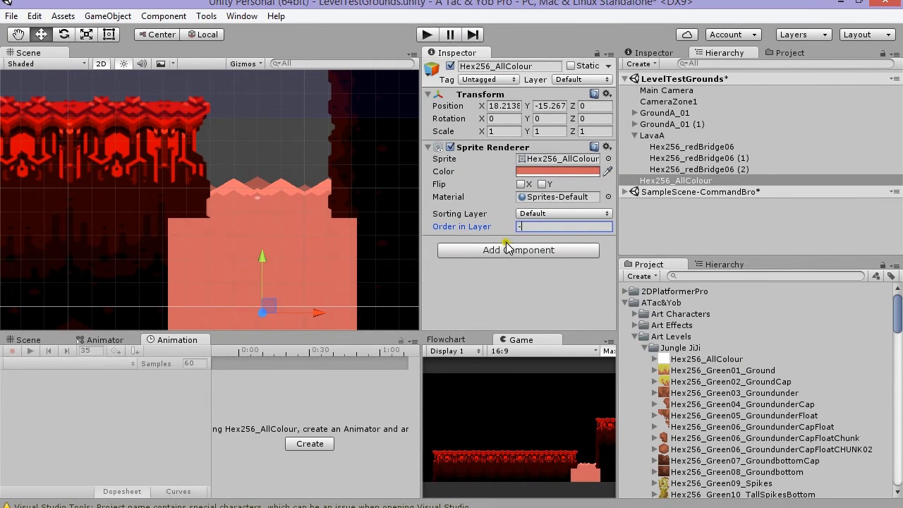
type("5")
scroll(370, 303, "down", 6)
middle_click_drag(370, 304, 292, 184)
left_click_drag(247, 146, 254, 154)
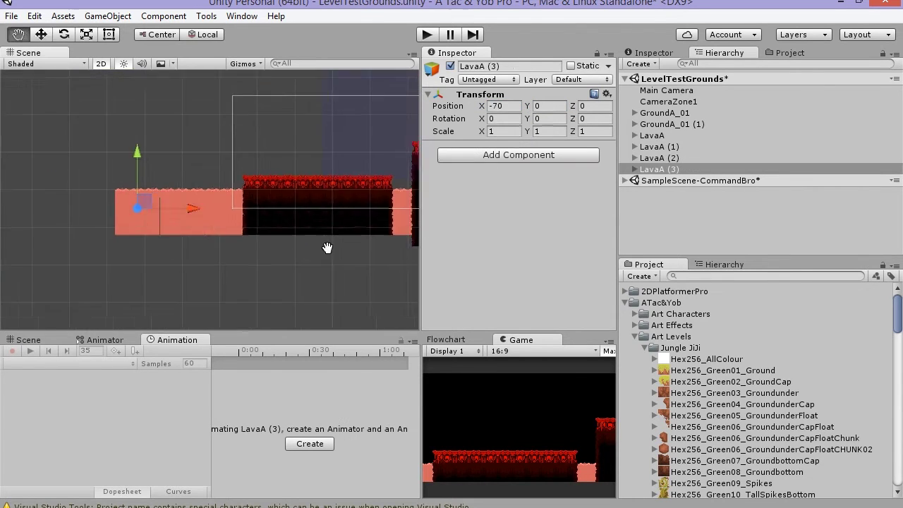
Duplicate the LavaA group three times to the right of the tall platform, with the last copy at X 48
key("ctrl+d")
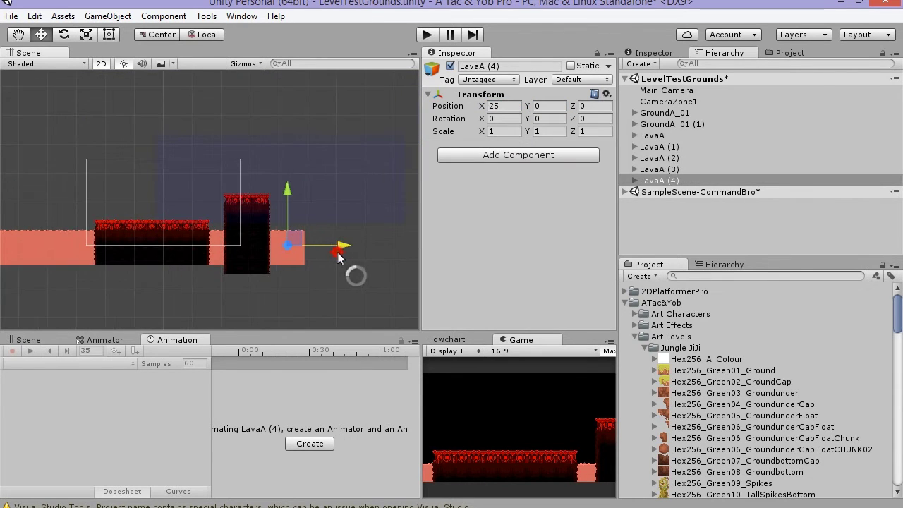
middle_click_drag(331, 255, 223, 252)
key("ctrl+d")
left_click_drag(232, 242, 268, 242)
key("ctrl+d")
left_click_drag(263, 244, 306, 245)
middle_click_drag(179, 269, 312, 285)
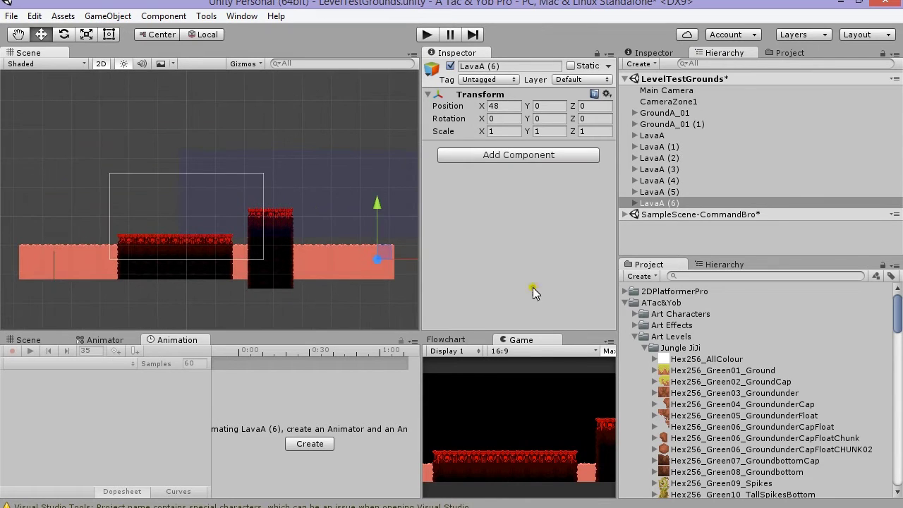
Place the cave1 sprite from LavaHlands_set1 above the ground's left part and snap cave2 beside it
left_click(644, 347)
left_click(645, 359)
left_click(665, 427)
left_click_drag(702, 438, 135, 212)
scroll(130, 223, "up", 15)
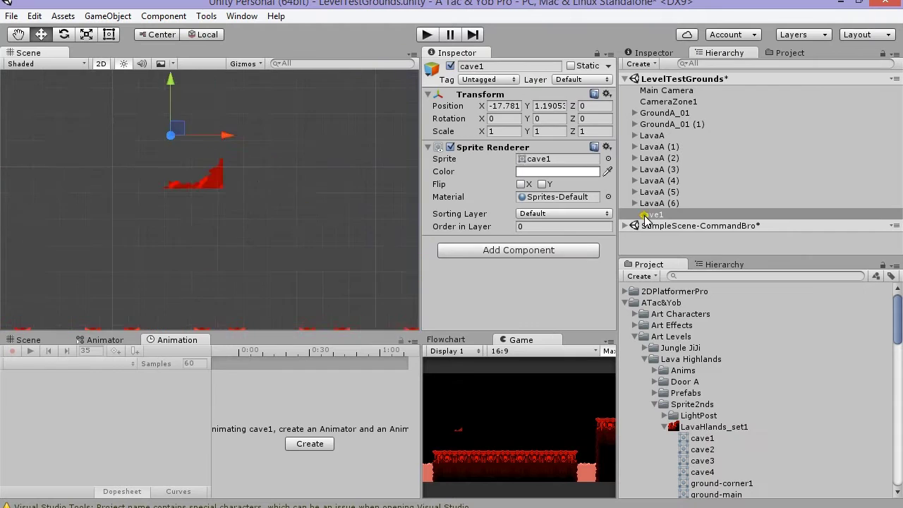
left_click_drag(702, 449, 282, 171)
left_click_drag(229, 222, 227, 190)
Complete the cave by snapping cave3 and cave4 beneath the upper pieces, with cave4 at X -13.78, Y -2.81
left_click_drag(702, 460, 170, 258)
left_click_drag(221, 209, 223, 187)
left_click_drag(702, 472, 302, 259)
left_click_drag(249, 206, 223, 188)
middle_click_drag(247, 175, 192, 132)
Create an empty object named Cave and parent cave1 through cave4 to it
left_click(640, 64)
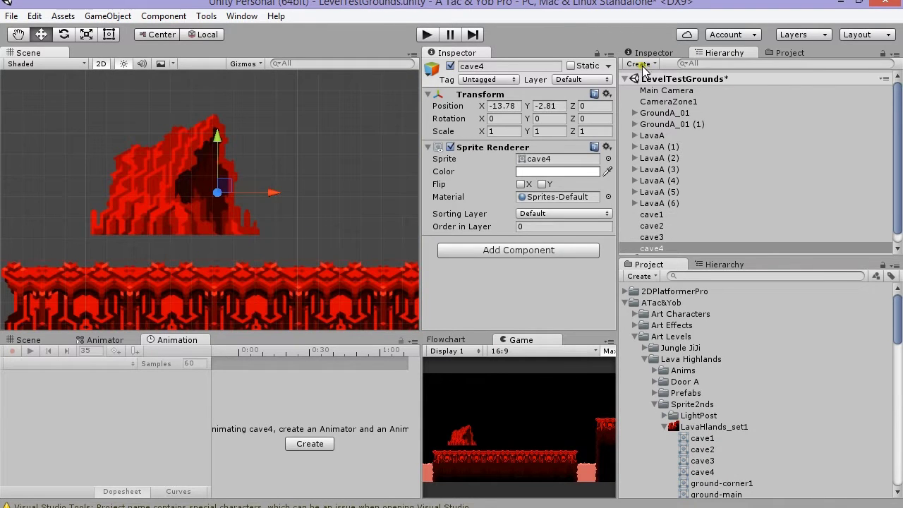
left_click(659, 76)
type("Cave")
left_click(651, 206)
left_click(653, 239, "shift")
left_click_drag(653, 239, 652, 249)
Lower the four cave pieces onto the ground and darken their sprite colour to about B2B2B2
left_click(661, 215)
left_click(662, 250, "shift")
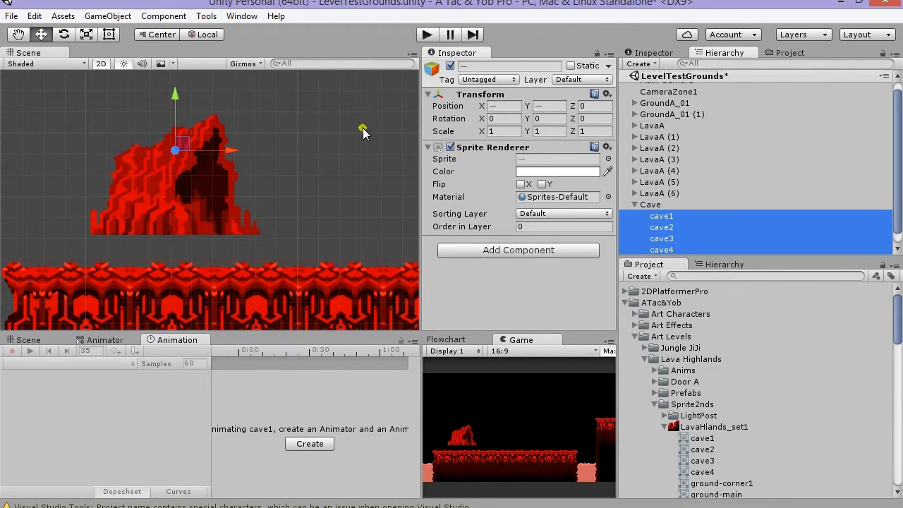
key("f")
left_click(558, 172)
left_click_drag(438, 98, 426, 133)
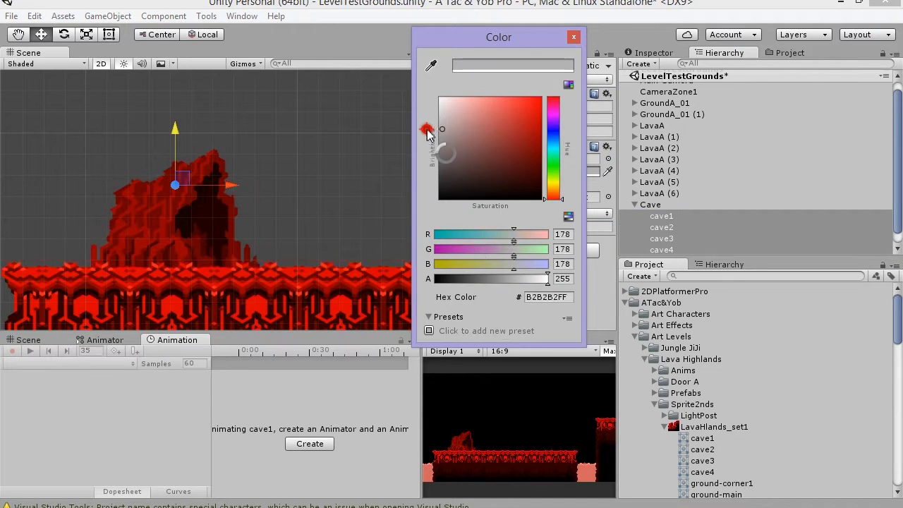
Move the whole Cave group a snapped step to the left along the ground
left_click(635, 205)
left_click(651, 213)
left_click_drag(228, 185, 207, 185, "ctrl")
Set the sprite colour of cave1 through cave4 back to white, FFFFFF at full opacity
left_click(635, 214)
scroll(656, 214, "down", 1)
left_click(662, 204)
left_click(662, 238, "shift")
left_click(557, 171)
left_click_drag(494, 113, 417, 97)
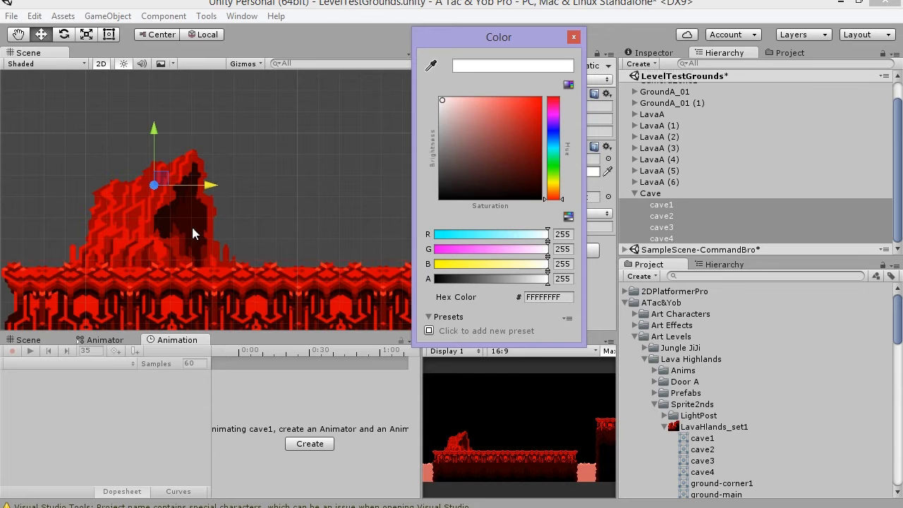
Close the sprite colour picker and move the whole Cave group a snapped step to the right
left_click(574, 37)
left_click_drag(205, 185, 226, 204, "ctrl")
left_click(635, 193)
Examine the individual sprites of the LHighlandVolcano sheet in the Sprite2nds folder
scroll(663, 384, "down", 1)
left_click(663, 384)
left_click(664, 418)
left_click(708, 430)
left_click(715, 441)
left_click(722, 450)
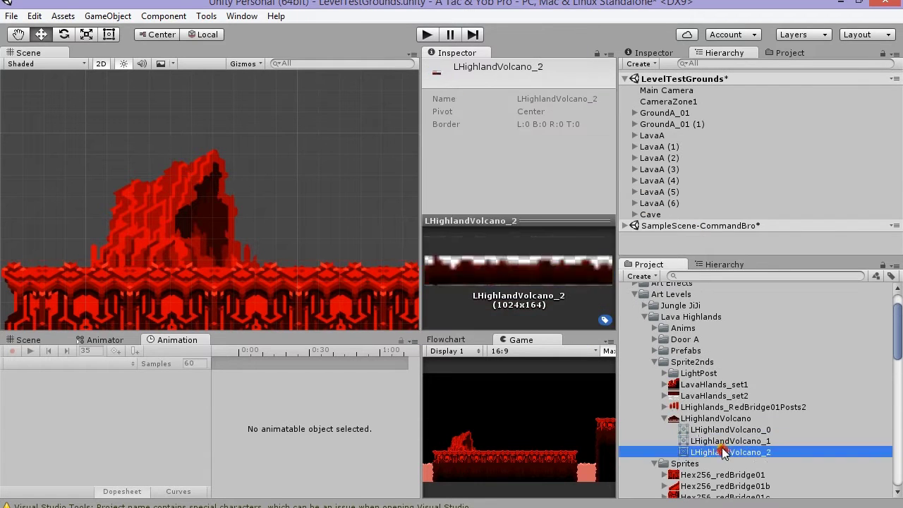
left_click(715, 419)
left_click(713, 431)
left_click_drag(504, 220, 503, 214)
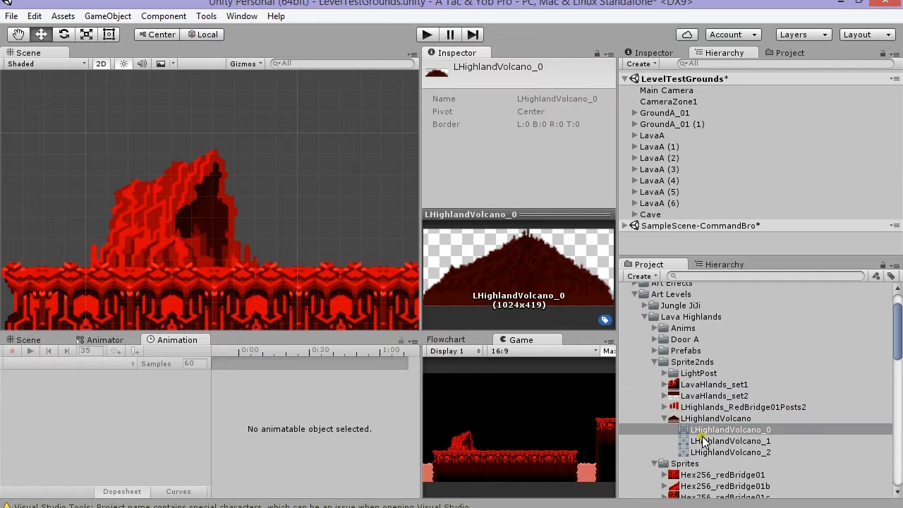
left_click_drag(704, 432, 225, 194)
scroll(290, 234, "up", 8)
middle_click_drag(291, 234, 197, 263)
key("ctrl+z")
Add the LHighlandVolcano_1 sprite at the lava surface with Order in Layer -6 and move it left in snapped steps
left_click_drag(718, 441, 152, 239)
scroll(292, 193, "down", 10)
key("ctrl+z")
left_click(514, 232)
middle_click_drag(154, 227, 231, 214)
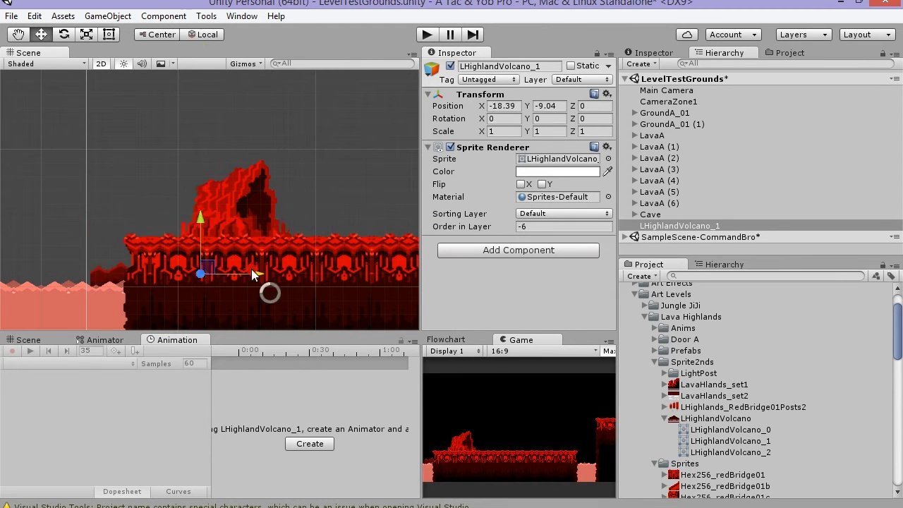
left_click_drag(251, 269, 59, 269, "ctrl")
middle_click_drag(70, 282, 248, 237)
Stretch and reposition the leftmost lava so it extends further left beneath the mountain strip
left_click(184, 221)
key("t")
left_click(414, 115)
left_click_drag(361, 183, 87, 177)
key("w")
left_click_drag(209, 74, 209, 106, "ctrl")
scroll(332, 194, "down", 3)
Duplicate the mountain strip directly beside the first and group both under a new empty object named horizonA
key("ctrl+d")
left_click_drag(146, 208, 276, 209, "ctrl")
left_click(641, 64)
left_click(663, 81)
left_click_drag(672, 227, 672, 238)
left_click(655, 217)
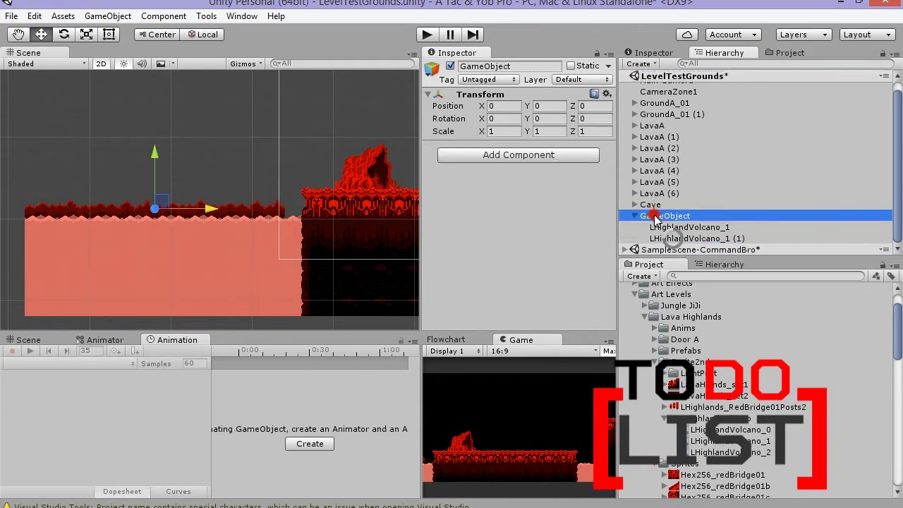
type("horizonA")
key("Return")
Duplicate the mountain strips in horizonA and move the copies right in snapped steps to continue the horizon
left_click(669, 228)
scroll(78, 240, "down", 6)
key("ctrl+d")
left_click_drag(160, 230, 254, 230, "ctrl")
Deactivate GroundA_01 and GroundA_01 (1), and resize the lava uncovered behind them with the Rect tool
left_click(665, 113)
left_click(671, 125, "shift")
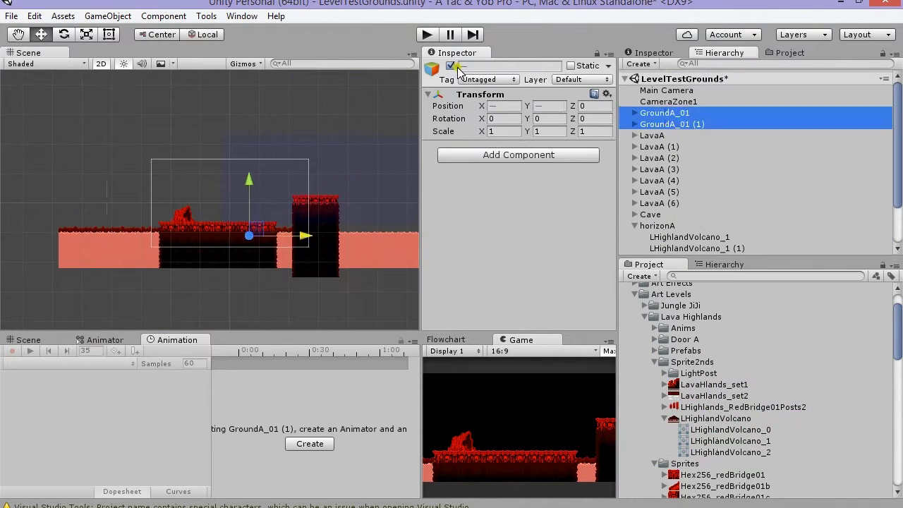
left_click(450, 66)
left_click(285, 250)
key("t")
left_click_drag(169, 242, 122, 243)
Extend the horizonA row to the right across the level with further copies of the LHighlandVolcano_1 strips
left_click(717, 237)
left_click(716, 228, "shift")
key("w")
left_click_drag(7, 217, 244, 217)
key("ctrl+d")
scroll(243, 247, "down", 4)
Collapse horizonA and create an empty object named horizonB
left_click(309, 262)
left_click(635, 148)
left_click(641, 64)
type("horizonB")
key("Return")
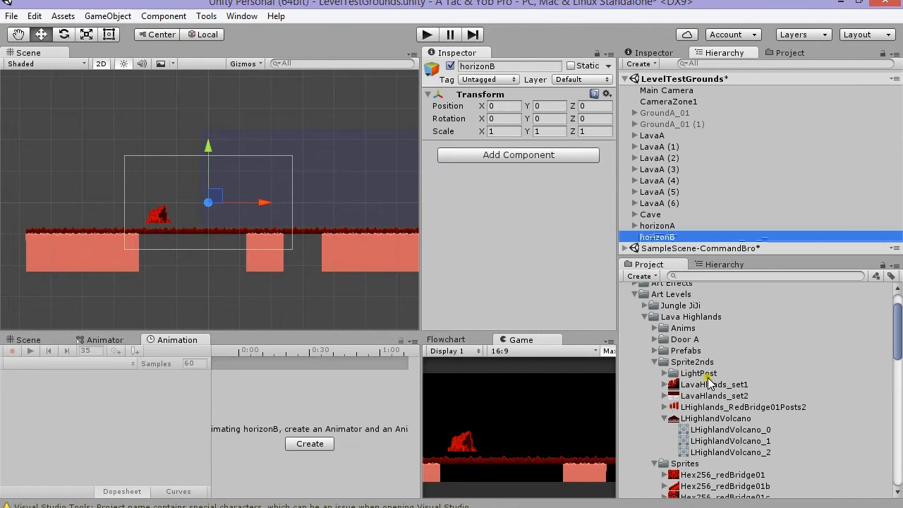
Place LHighlandVolcano_2 at the left end of the horizon with Order in Layer -7 and raise it to Y -7.72
left_click_drag(730, 453, 52, 225)
scroll(66, 237, "up", 5)
middle_click_drag(65, 237, 206, 239)
scroll(167, 240, "up", 12)
left_click(91, 202)
left_click(93, 202)
left_click_drag(92, 202, 92, 243)
left_click_drag(504, 227, 483, 227)
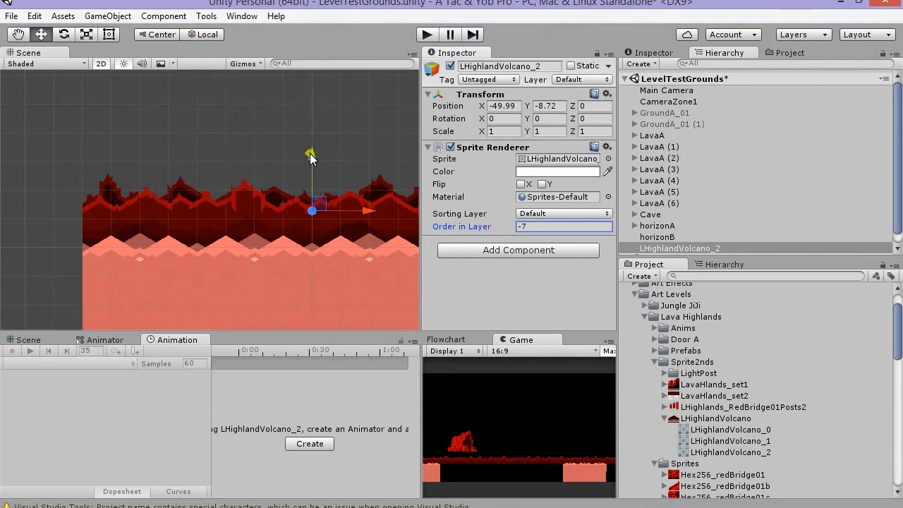
left_click_drag(310, 155, 310, 126)
Parent LHighlandVolcano_2 to horizonB and duplicate it repeatedly into a second mountain row across the level
scroll(311, 226, "down", 8)
left_click_drag(680, 249, 658, 238)
key("ctrl+d")
left_click_drag(168, 214, 345, 214)
left_click(692, 228, "shift")
key("ctrl+d")
key("ctrl+d")
left_click(634, 200)
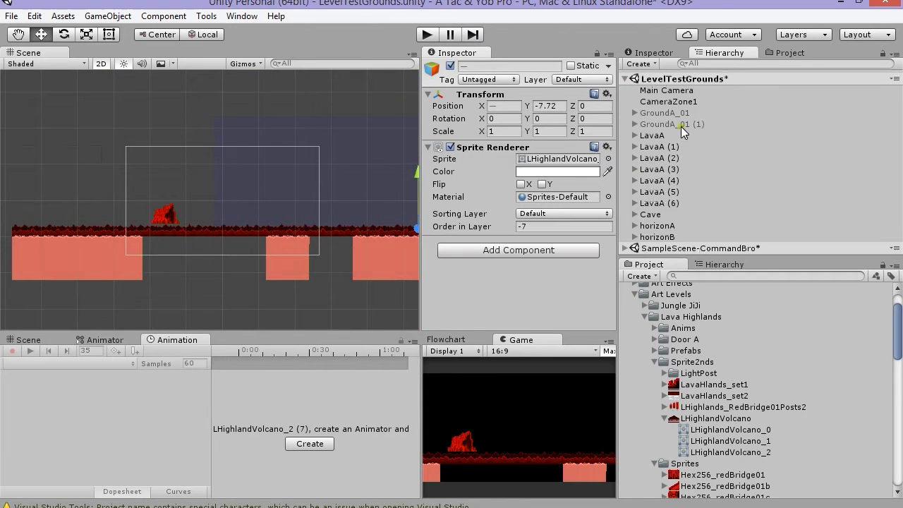
Reactivate GroundA_01 and GroundA_01 (1)
left_click(665, 113)
left_click(680, 124, "shift")
left_click(450, 66)
scroll(211, 243, "up", 9)
middle_click_drag(104, 250, 308, 242)
Parent LHighlandVolcano_0 to Main Camera at X 10, Y -4, with Order in Layer -8 and X and Y scale 2
left_click(666, 91)
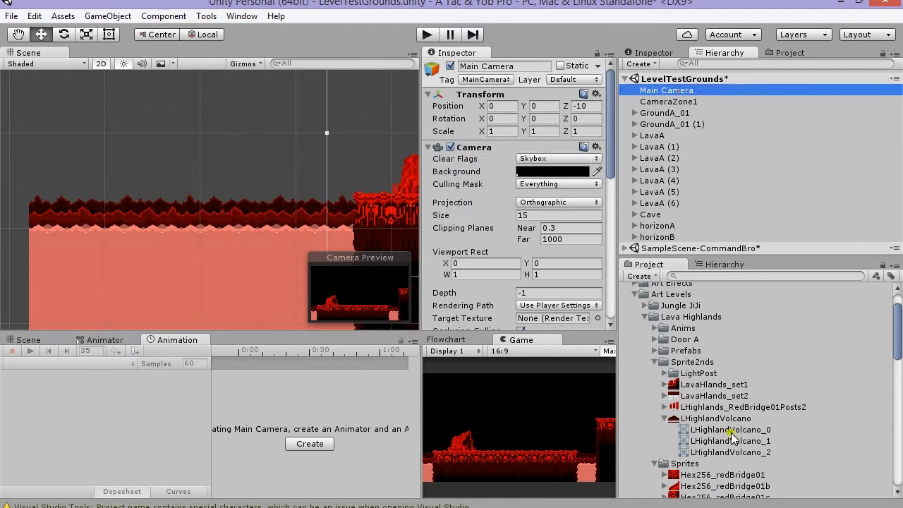
left_click_drag(731, 431, 667, 91)
scroll(381, 155, "down", 5)
middle_click_drag(395, 144, 71, 176)
left_click(681, 104)
left_click_drag(192, 120, 192, 149)
left_click_drag(503, 228, 480, 227)
left_click_drag(249, 205, 337, 205)
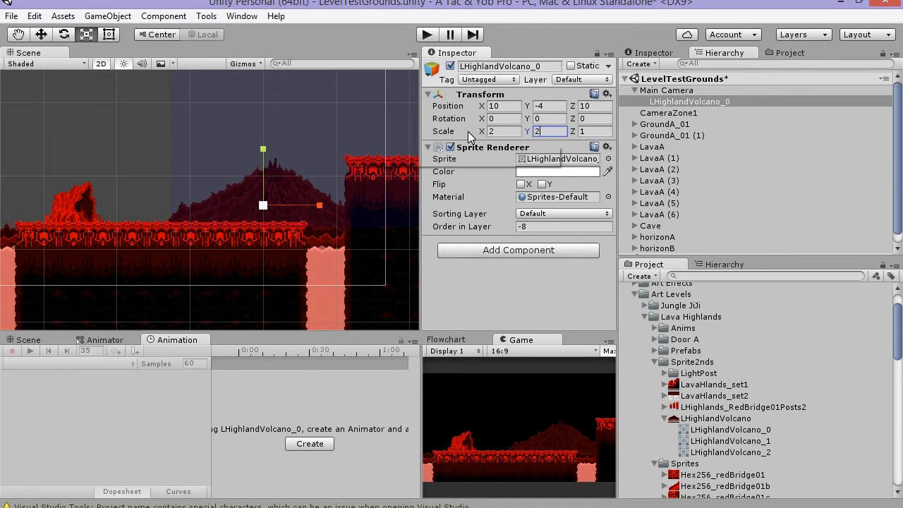
Place the Hex256_redBridge07b, 07c, 07d and 07e sprites in a rough column above the left of the cave
scroll(740, 388, "down", 10)
left_click(725, 409)
left_click_drag(724, 410, 115, 193)
left_click_drag(724, 432, 113, 225)
Set Pixels Per Unit to 32 for the textures Hex256_redBridge07b through 07e and apply the import settings
left_click(724, 399)
left_click(724, 433, "shift")
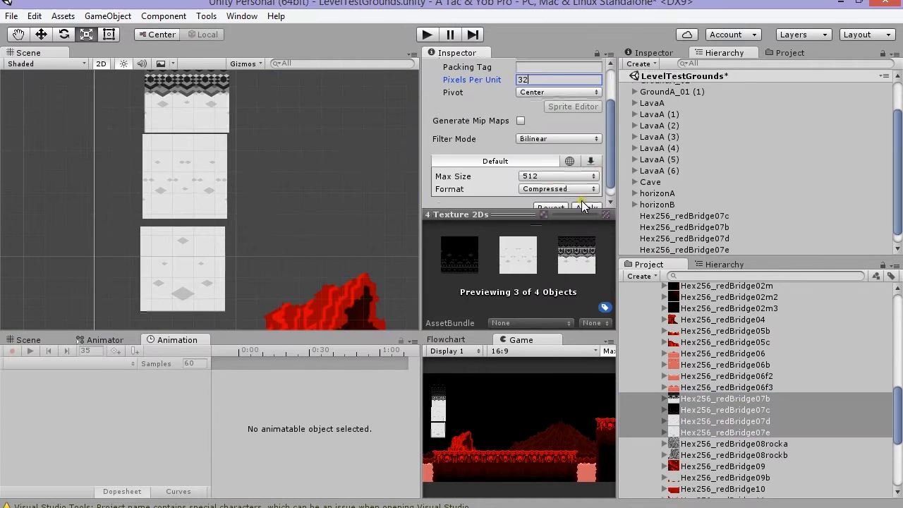
left_click(583, 206)
Align the four sky sprites into a gapless column at X -22, with one of them at Y 12
left_click(226, 159)
type("-2212t")
mouse_move(236, 214)
left_mouse_down()
mouse_move(197, 213)
mouse_move(237, 214)
left_mouse_up()
scroll(285, 210, "down", 4)
Create an empty object named LavaSkyA and parent the four Hex256_redBridge07 sprites to it
key("ctrl+shift+n")
right_click(678, 250)
left_click(712, 304)
type("LavaSkyA")
left_click(684, 205)
left_click(685, 239, "shift")
left_click_drag(684, 238, 660, 250)
middle_click_drag(363, 264, 317, 265)
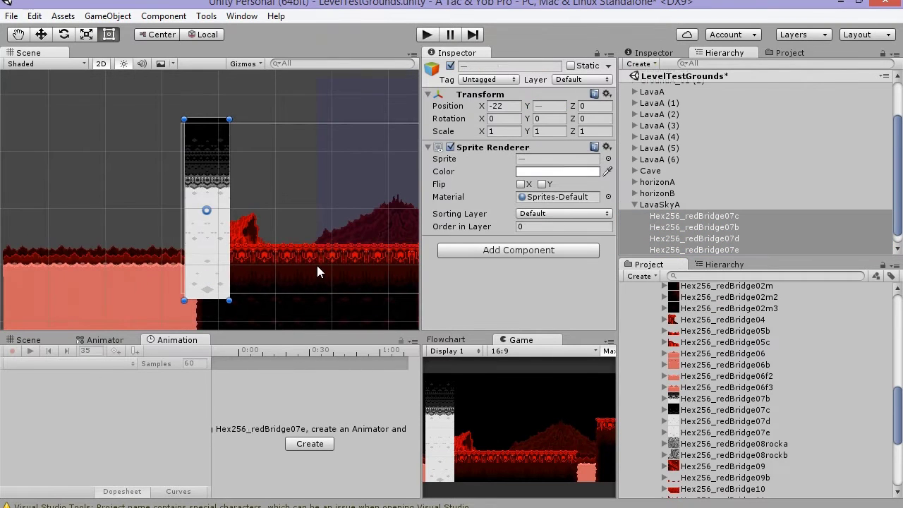
Move the four sky sprites left to X -23
left_click(634, 205)
key("w")
left_click_drag(262, 209, 256, 210)
scroll(202, 206, "up", 3)
scroll(204, 207, "up", 2)
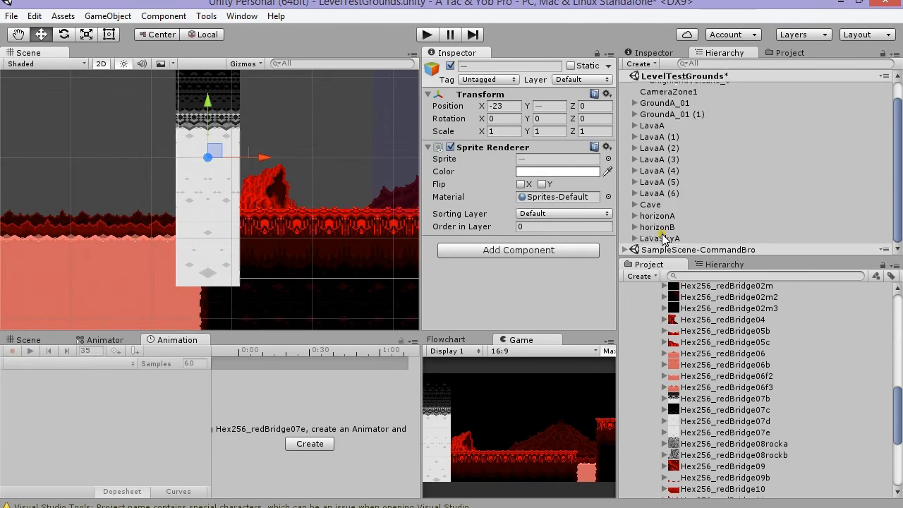
Check the sky sprites' placement and save LavaSkyA as a prefab in the Lava Highlands Prefabs folder
left_click(634, 239)
scroll(677, 218, "down", 3)
left_click(679, 205)
left_click(679, 227)
left_click(657, 193)
left_click(634, 194)
scroll(762, 328, "up", 7)
left_click_drag(672, 239, 685, 308)
left_click(686, 308)
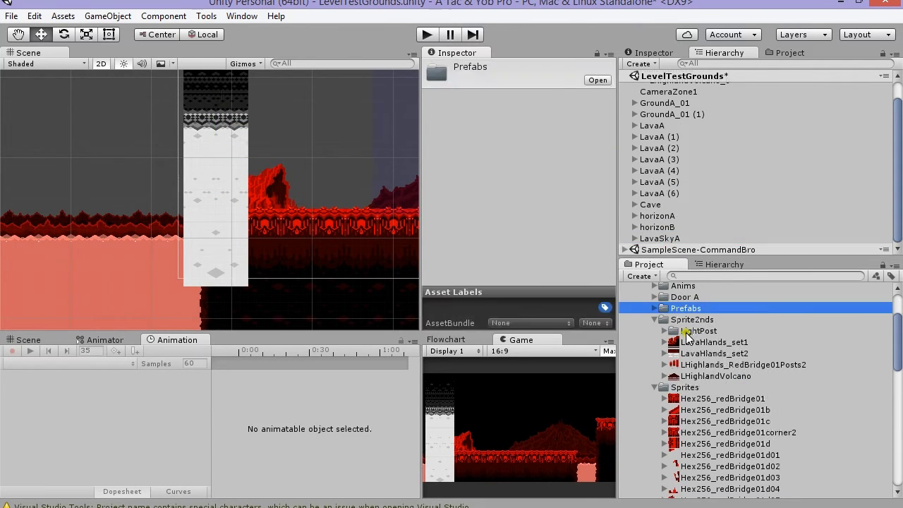
left_click(700, 387)
Move LavaSkyA to X -1 and give its four sprites a negative Order in Layer so they draw behind the scenery
left_click_drag(254, 223, 249, 223)
left_click(694, 204)
left_click(694, 239, "shift")
left_click(486, 238)
type("-")
left_click(659, 193)
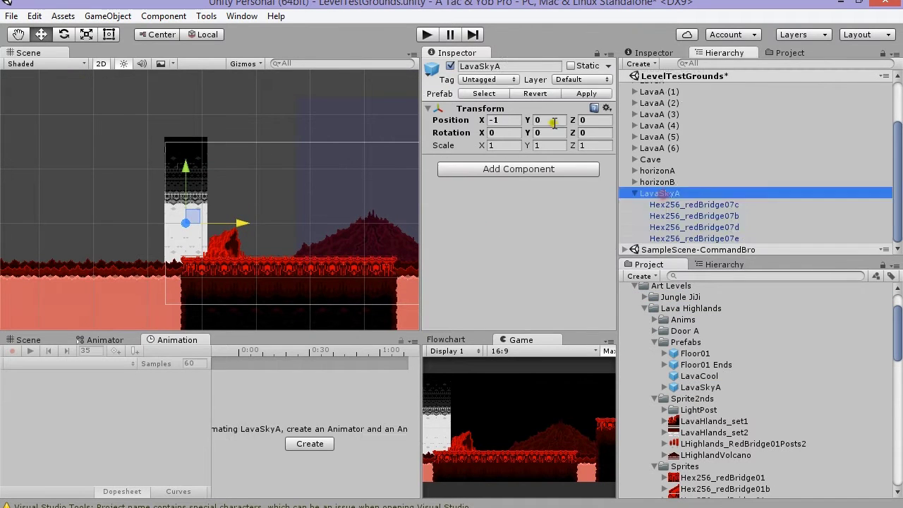
Duplicate LavaSkyA six times side by side to the right, ending with a copy at X 47
key("ctrl+d")
key("ctrl+d")
key("ctrl+d")
key("ctrl+d")
key("ctrl+d")
key("ctrl+d")
scroll(220, 259, "up", 2)
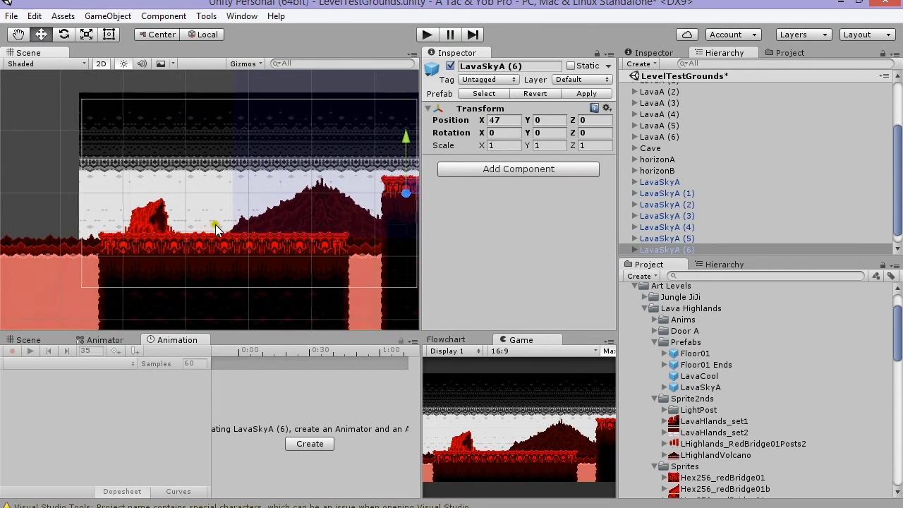
Tint the four sprites in LavaSkyA pale yellow, about E3EAB6, and apply the change to the prefab
left_click(634, 183)
left_click(695, 193)
left_click(695, 227, "shift")
left_click(588, 185)
left_click_drag(553, 183, 553, 186)
left_click_drag(463, 120, 460, 115)
left_click(463, 108)
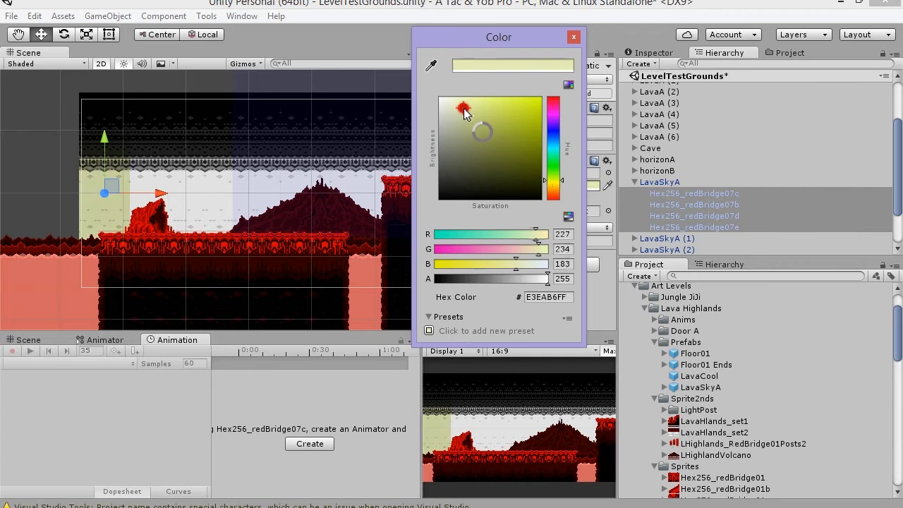
left_click(574, 37)
left_click(659, 183)
left_click(573, 96)
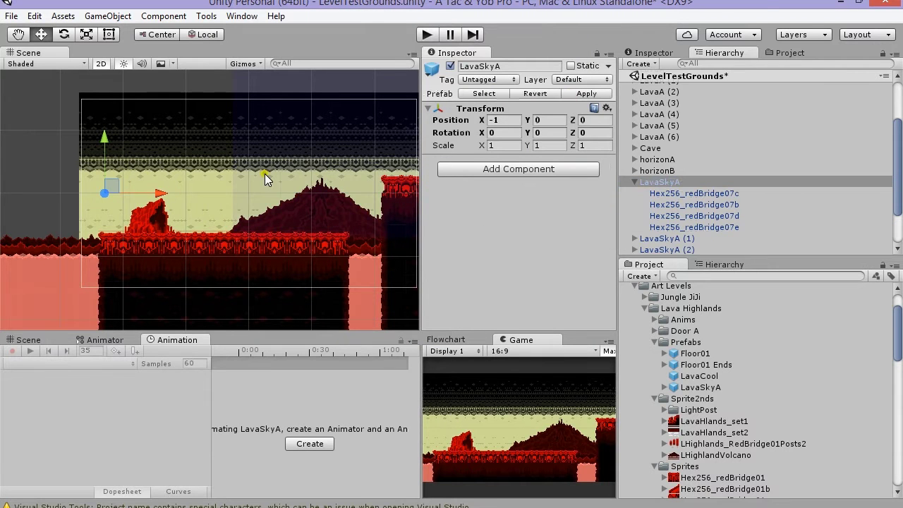
Scale all seven LavaSkyA pieces to 1.45 in Y and raise them to Y 9
middle_click_drag(290, 199, 244, 212)
scroll(667, 151, "down", 1)
left_click(667, 150)
left_click(663, 139)
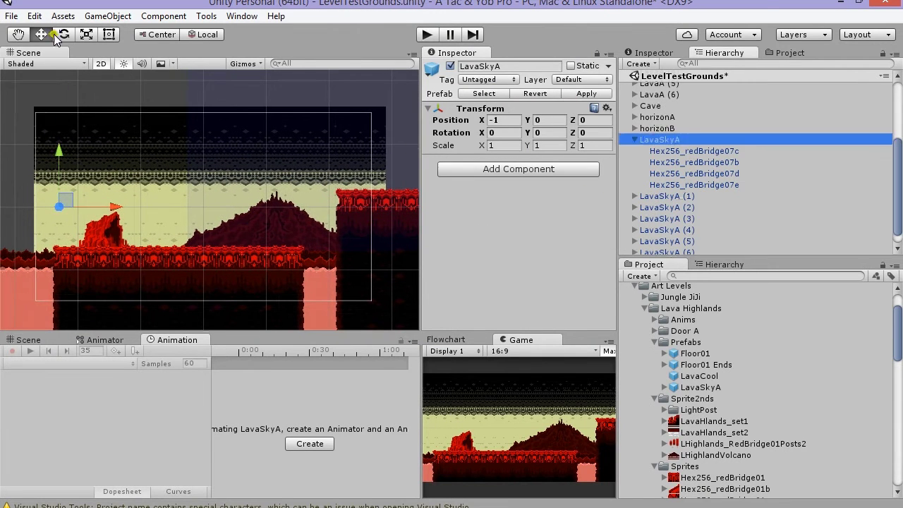
left_click(86, 34)
scroll(88, 127, "down", 4)
middle_click_drag(88, 127, 127, 173)
mouse_move(105, 181)
left_mouse_down()
mouse_move(106, 147)
mouse_move(106, 170)
left_mouse_up()
left_click(41, 33)
key("ctrl+z")
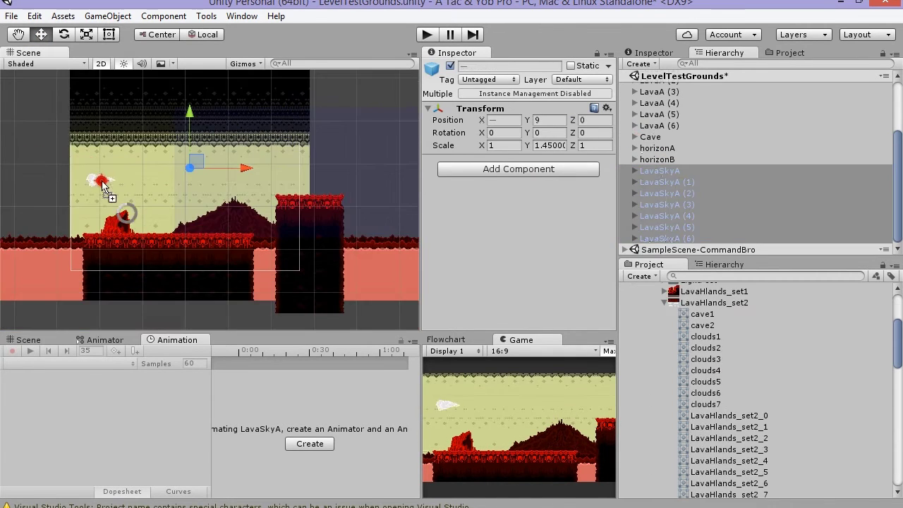
Place clouds1, clouds4 and clouds7 in the sky above the cave, scaling clouds4 to about 2.02 and clouds7 to about 1.8
type("2.0237")
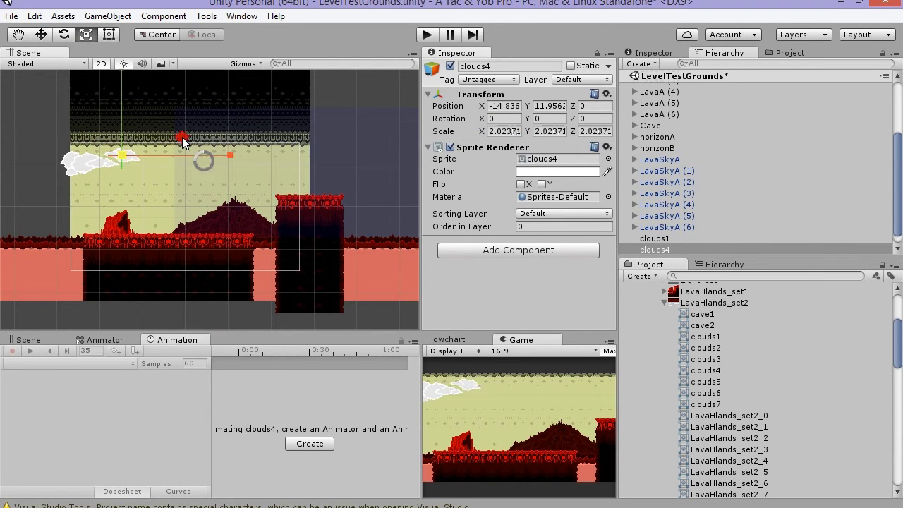
left_click_drag(189, 176, 187, 177)
key("t")
scroll(106, 168, "up", 8)
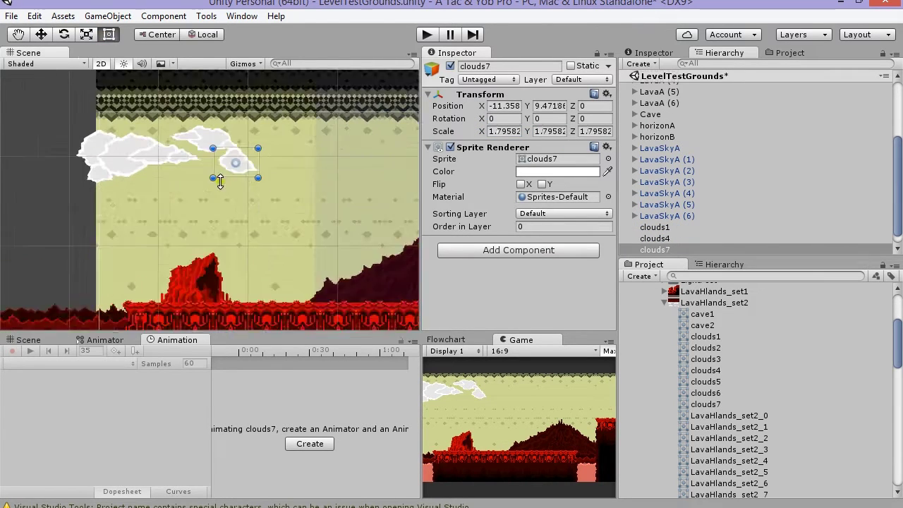
Move clouds7 to about X -7.78, Y 9.57 and stretch it to about 2.07 by 1.31
left_click_drag(245, 149, 270, 147)
scroll(268, 170, "down", 4)
left_click_drag(421, 278, 418, 278)
left_click_drag(181, 181, 194, 181)
left_click_drag(176, 192, 176, 191)
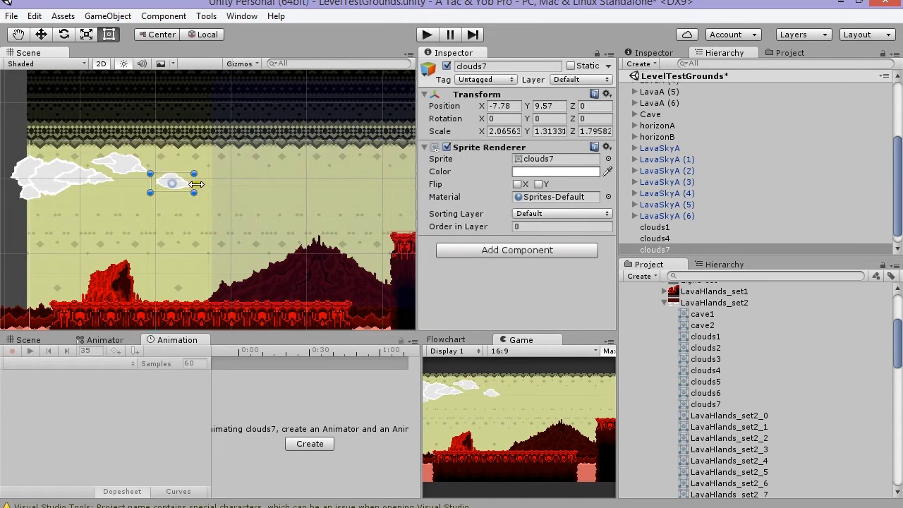
Place clouds3, clouds2, clouds5 and clouds6 across the sky above and to the right of the volcano
left_click(705, 370)
left_click_drag(705, 359, 470, 311)
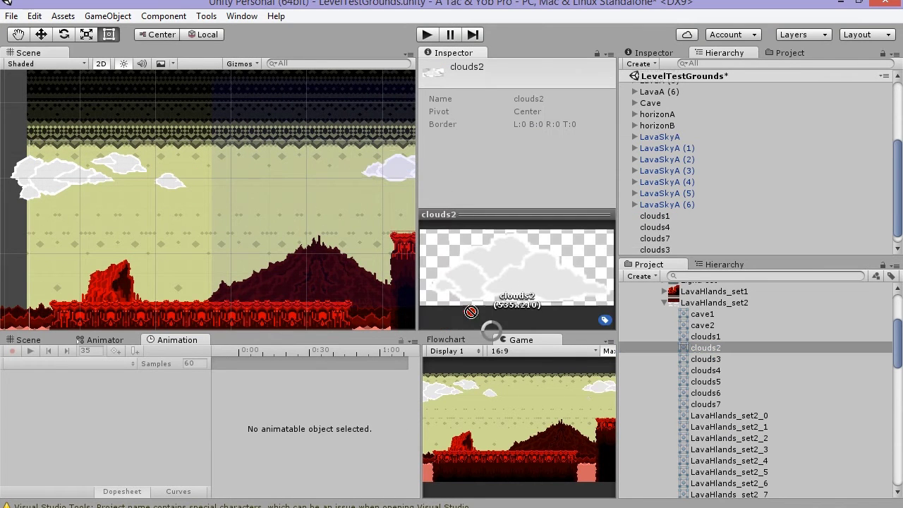
left_click_drag(339, 183, 252, 187)
left_click(712, 359)
left_click(705, 405)
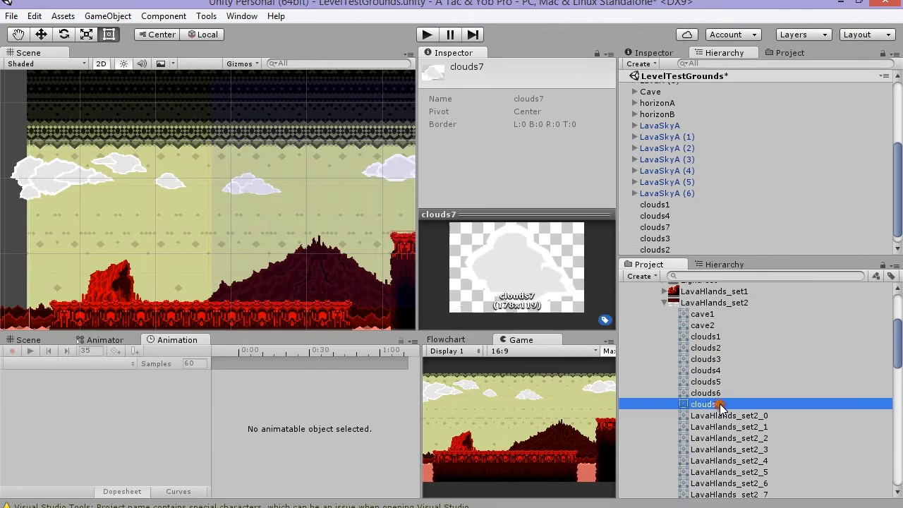
left_click_drag(706, 381, 406, 201)
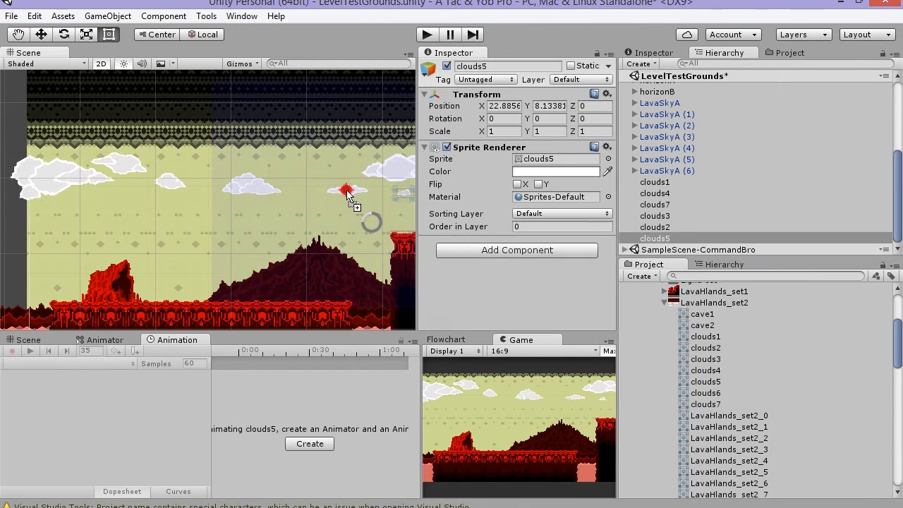
left_click_drag(347, 191, 346, 185)
Create an empty object named clouds and make all seven cloud sprites its children
key("ctrl+shift+n")
key("ctrl+z")
key("ctrl+shift+n")
left_click(510, 68)
type("clouds")
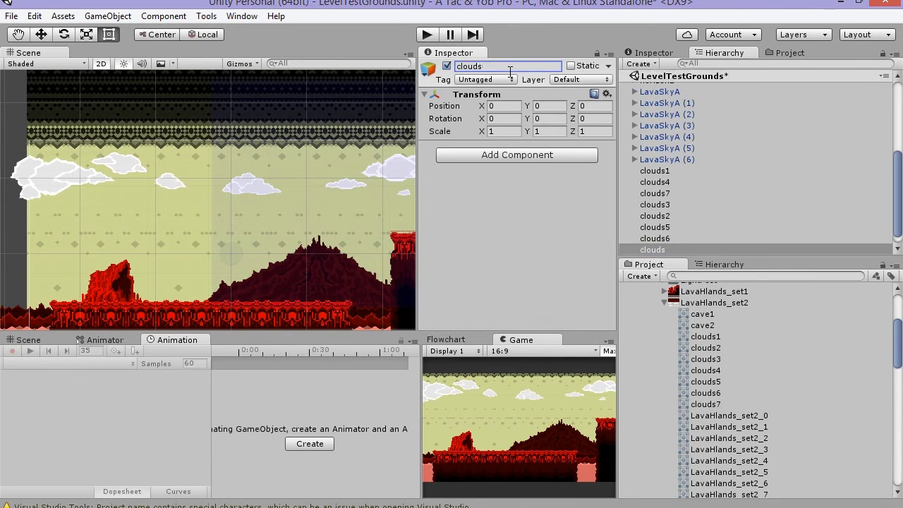
left_click(660, 170)
left_click(695, 238, "shift")
left_click_drag(695, 238, 721, 249)
left_click(634, 159)
Stretch horizonA to about 1.65 in Y and raise it behind the ground
scroll(675, 238, "up", 3)
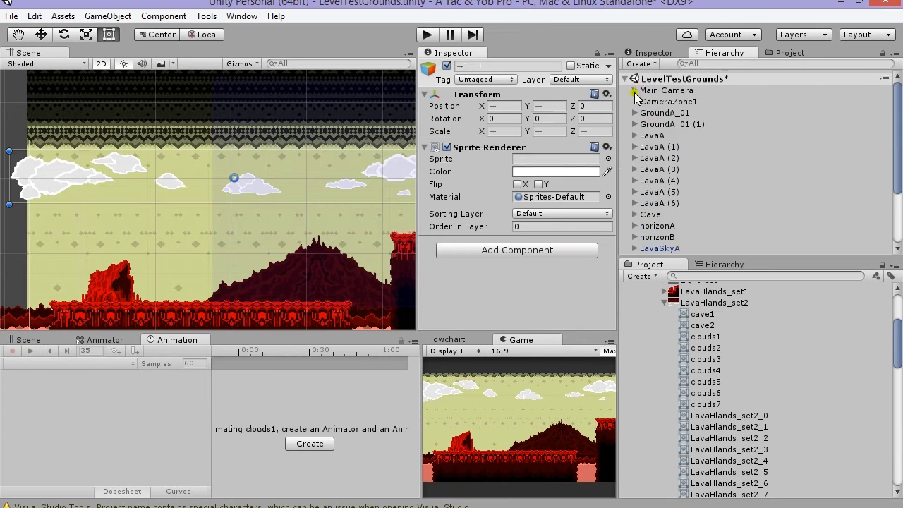
left_click(657, 237)
scroll(310, 226, "down", 3)
type("r2")
left_click(656, 226)
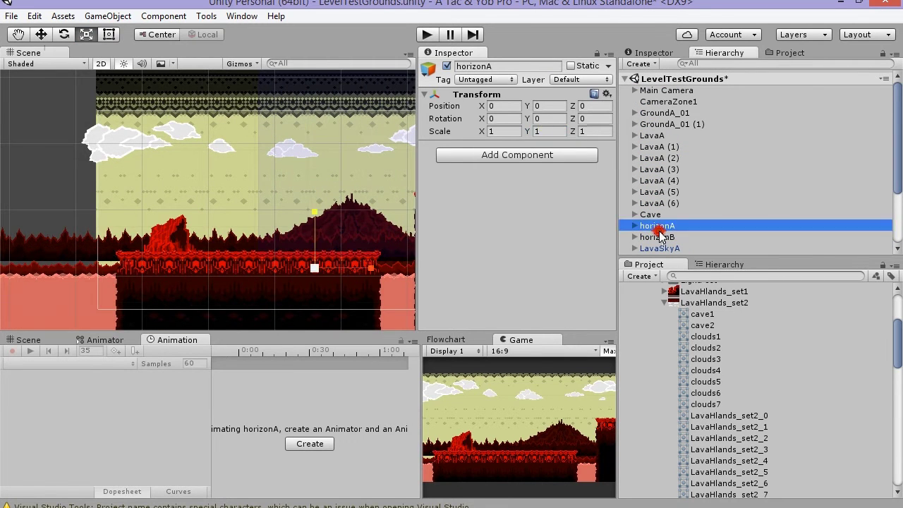
key("w")
left_click_drag(314, 214, 319, 210)
scroll(166, 271, "up", 5)
middle_click_drag(165, 272, 210, 242)
scroll(210, 242, "down", 3)
Stretch horizonB to 1.35 in Y, raise it to Y 4.09, and preview the level in play mode
left_click(657, 237)
left_click(86, 32)
left_click(41, 33)
mouse_move(240, 157)
left_mouse_down()
mouse_move(241, 174)
mouse_move(240, 162)
left_mouse_up()
scroll(324, 213, "up", 6)
middle_click_drag(324, 213, 241, 203)
scroll(101, 169, "down", 2)
left_click(427, 35)
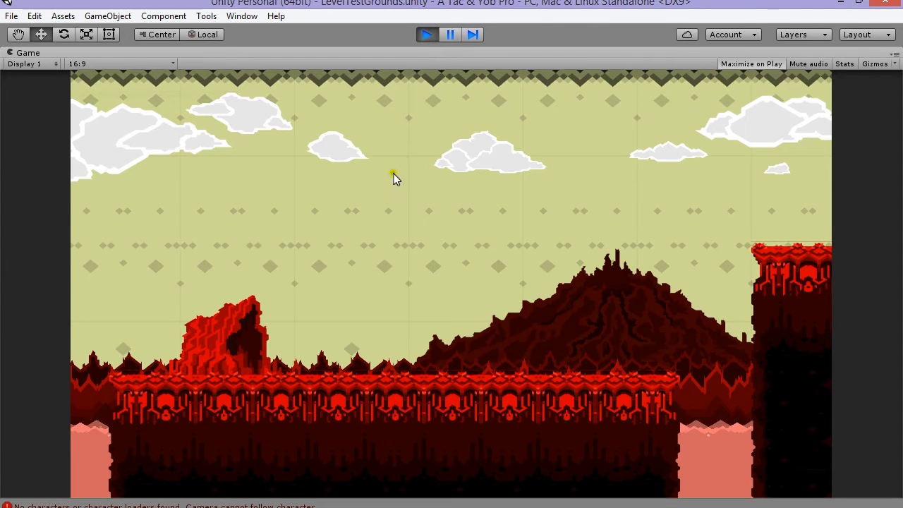
left_click(427, 34)
Add the Background-MatchCamera gradient prefab to the scene and set its canvas's order in layer to -8
left_click(635, 325)
left_click(653, 348)
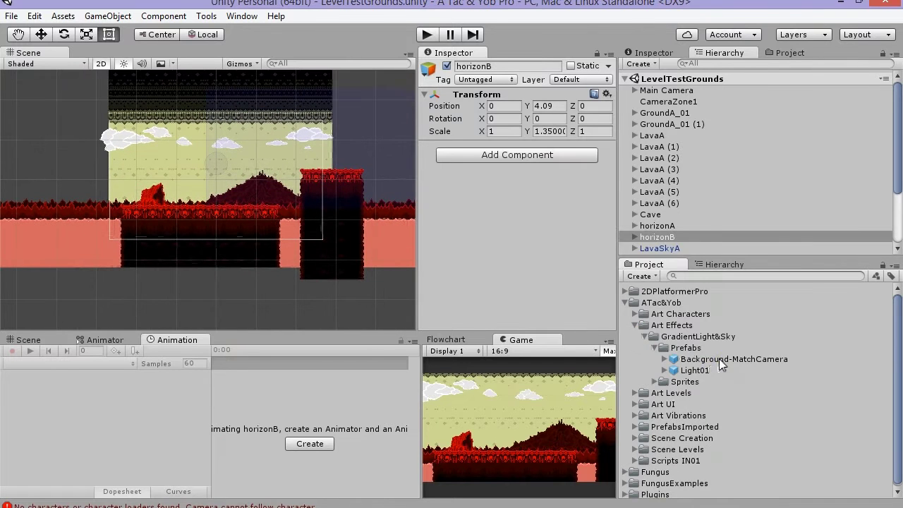
left_click_drag(720, 361, 259, 141)
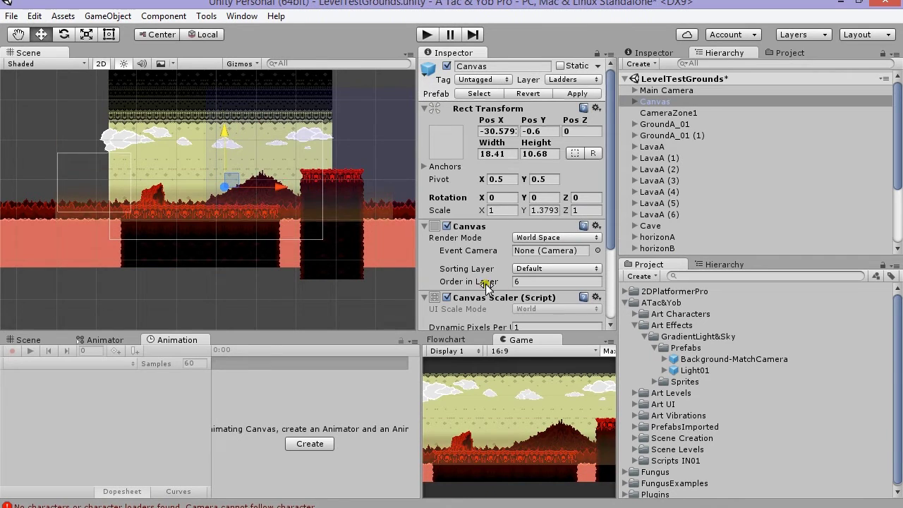
left_click_drag(487, 288, 471, 284)
scroll(352, 259, "up", 15)
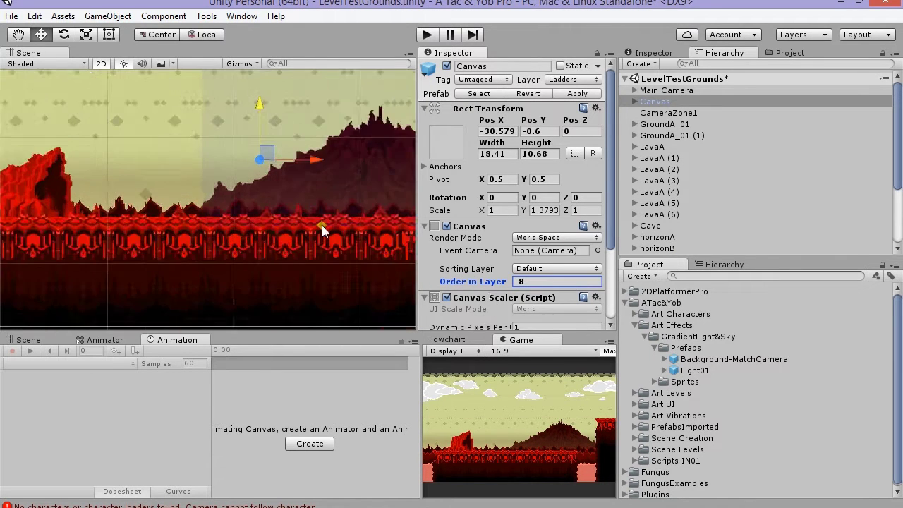
Stretch the gradient Canvas to about 2.36 in Y at Y 0.81 and make it a child of Main Camera
scroll(322, 230, "down", 8)
key("r")
left_click_drag(241, 116, 246, 84)
mouse_move(233, 113)
left_mouse_down()
mouse_move(235, 127)
mouse_move(247, 114)
left_mouse_up()
scroll(253, 126, "down", 2)
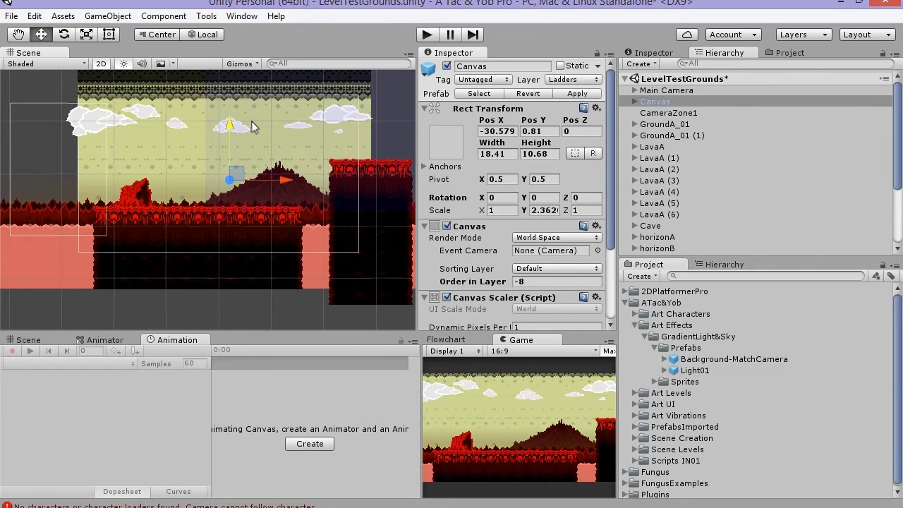
scroll(644, 91, "down", 1)
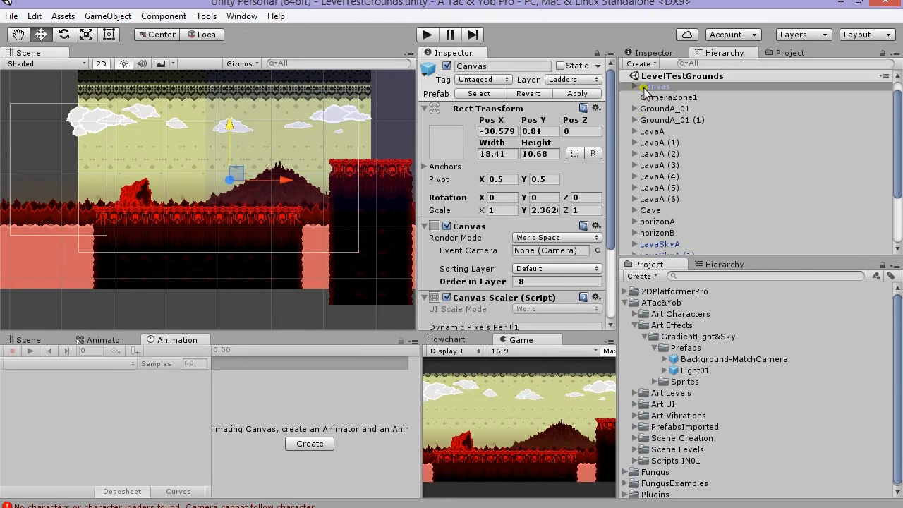
left_click_drag(656, 113, 663, 90)
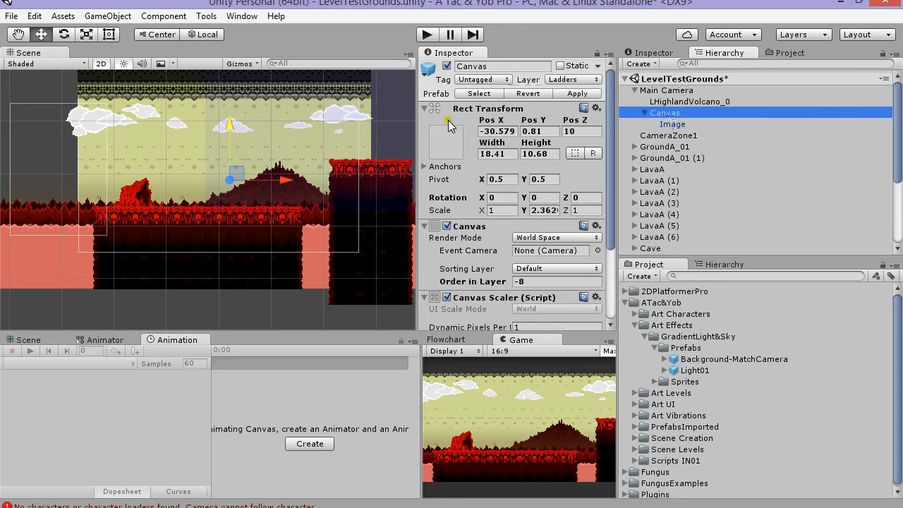
Examine the Canvas Image's source sprite and compare it with the gradsky3x5v2, gradsky9x5 and gradsky3x5v3 sprites
scroll(484, 203, "down", 2)
left_click(670, 124)
left_click(534, 136)
scroll(691, 374, "down", 1)
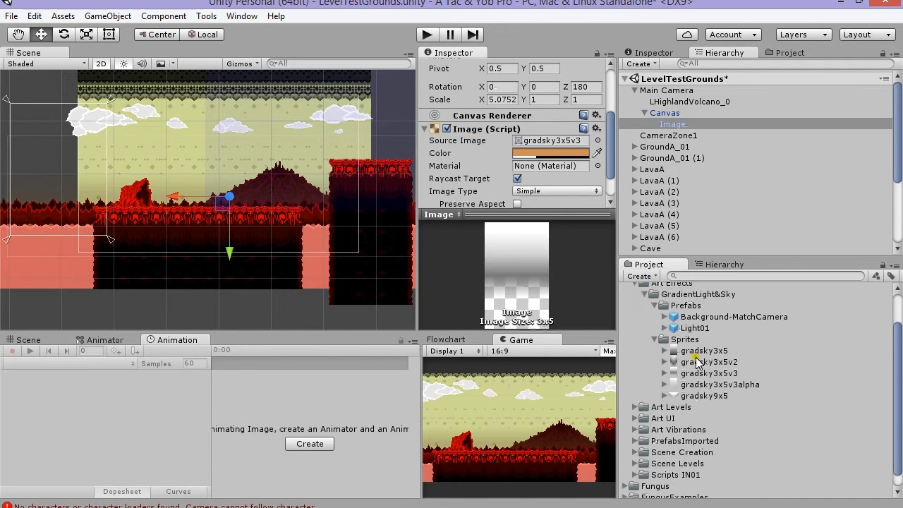
left_click(696, 363)
left_click(704, 396)
left_click(708, 374)
left_click(673, 124)
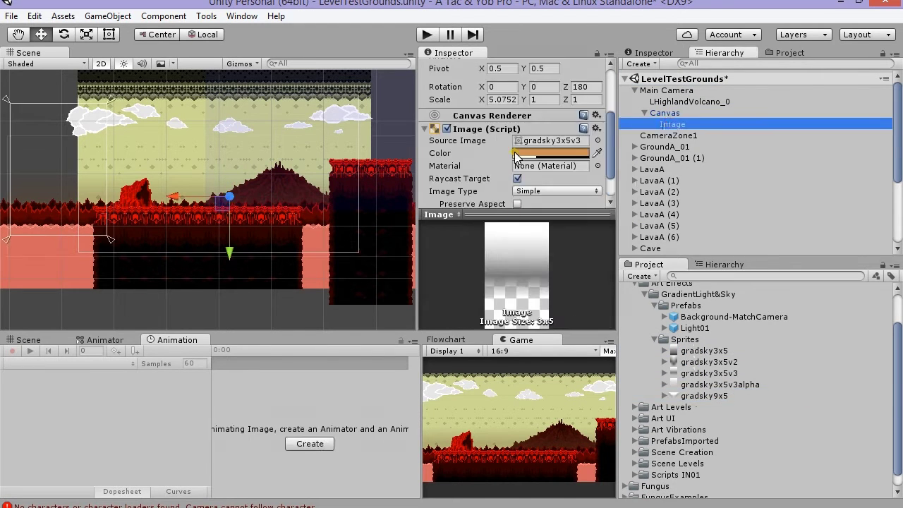
Try tinting the gradient Image with the pale yellow-green sampled from the sky, CED892
left_click(529, 153)
left_click(431, 66)
left_click(181, 140)
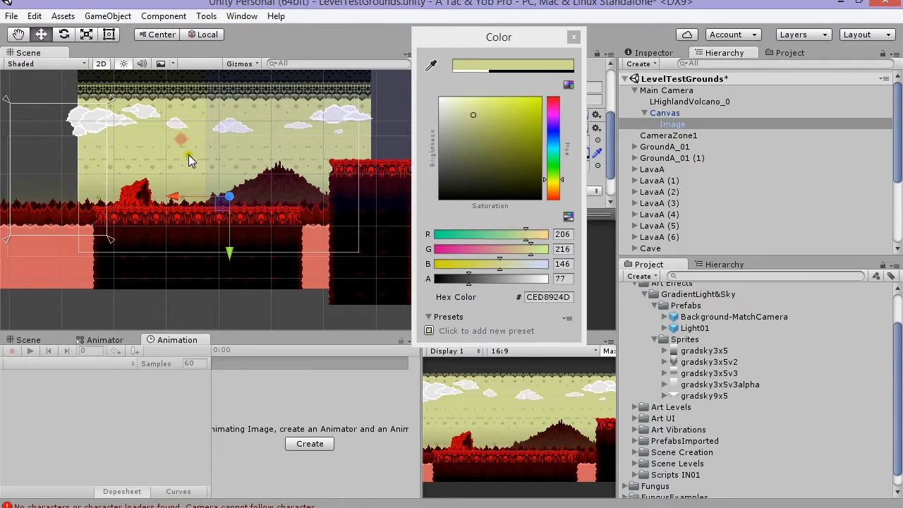
scroll(261, 226, "up", 10)
scroll(268, 243, "down", 7)
key("ctrl+z")
Deactivate GroundA_01 (1) to expose the lava behind it
left_click(635, 91)
scroll(262, 265, "down", 6)
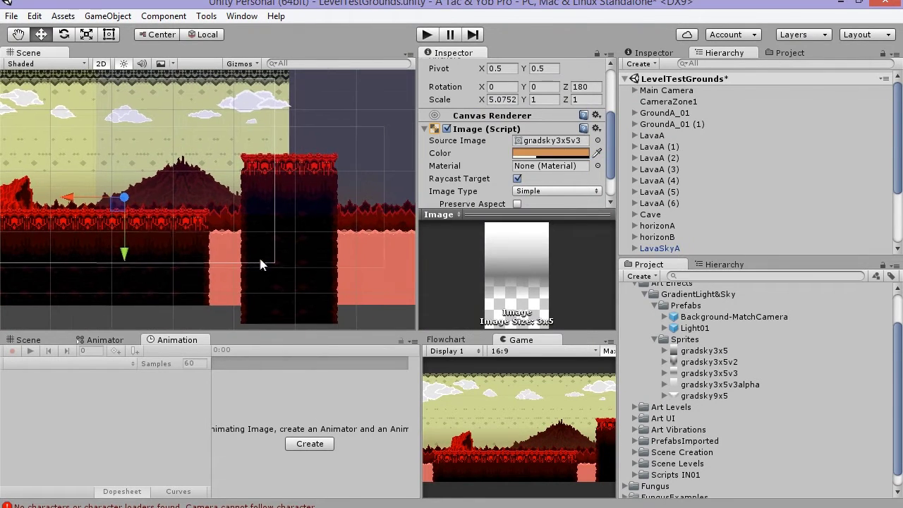
left_click(670, 125)
left_click(447, 67)
Duplicate LavaA and move the copy along the lava row to about X 12
left_click(162, 226)
left_click(652, 135)
key("ctrl+d")
left_click_drag(194, 210, 289, 209)
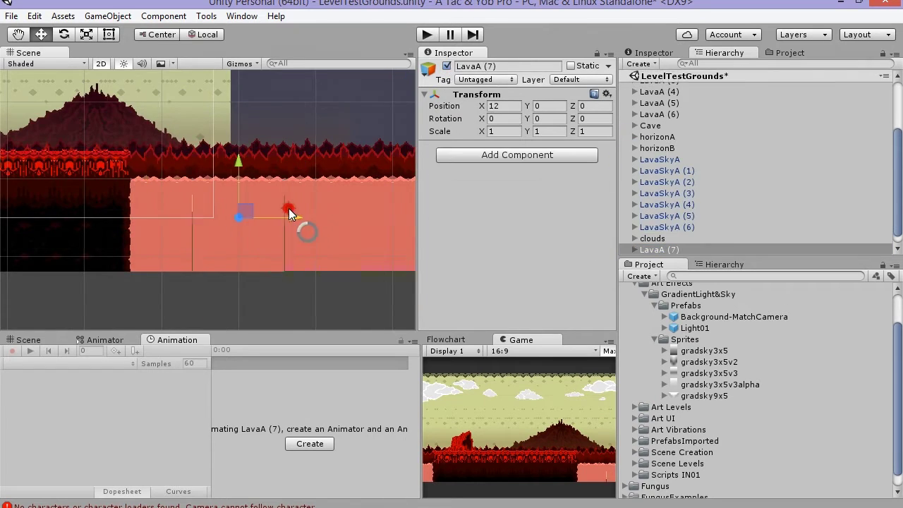
Adjust the lava pieces to close the narrow vertical seam between them
scroll(261, 201, "up", 8)
left_click(281, 225)
key("t")
scroll(280, 226, "up", 6)
left_click_drag(258, 168, 265, 168)
left_click(685, 250)
scroll(341, 208, "down", 3)
left_click(341, 209)
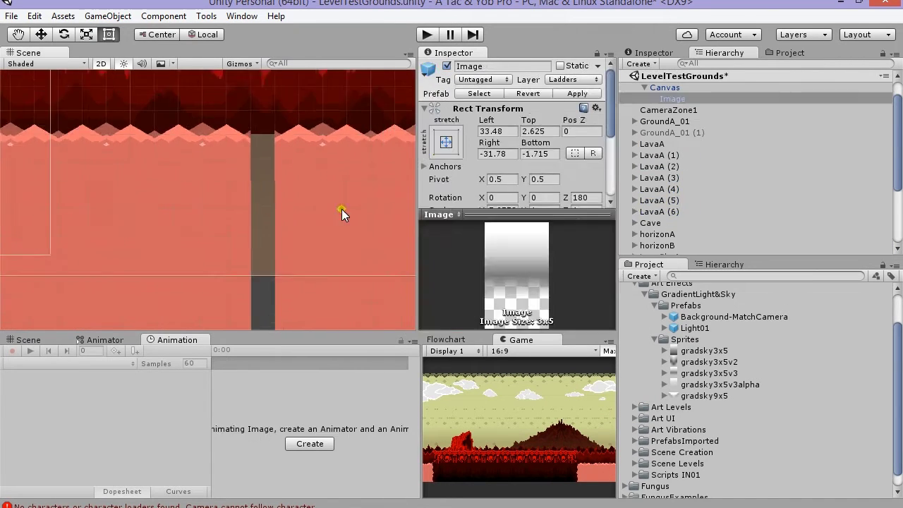
left_click(658, 189)
Adjust the height of horizonA to about Y 6.72 and play the level to check it
scroll(322, 222, "down", 8)
scroll(324, 226, "down", 2)
key("w")
left_click(310, 242)
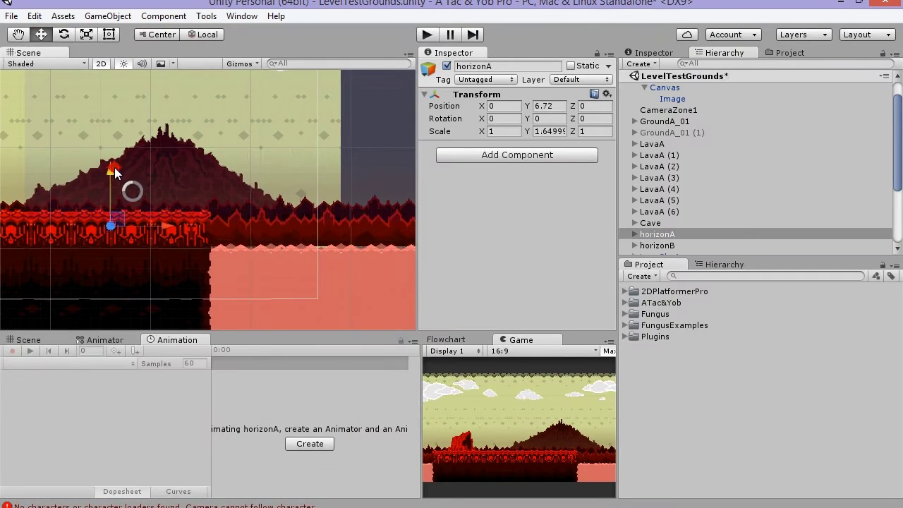
left_click_drag(131, 191, 144, 195)
left_click(427, 34)
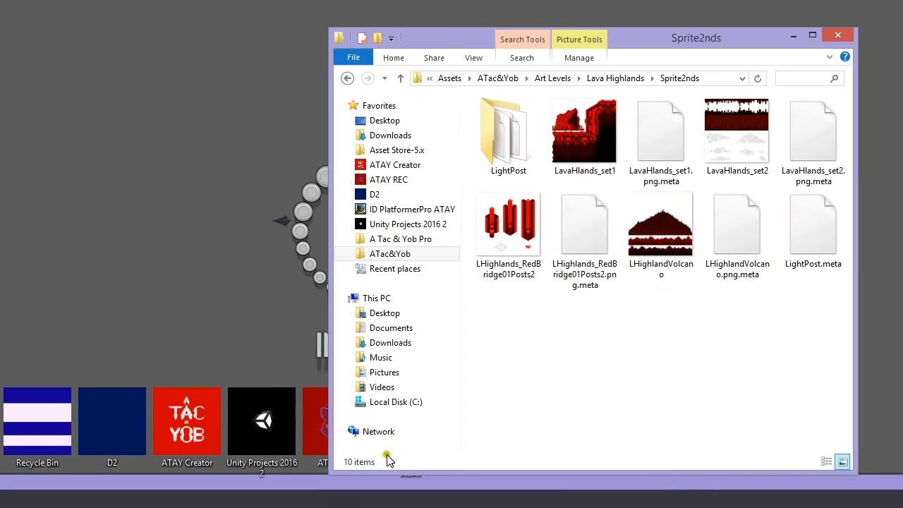
Open the LavaHlands_set1 image from the Sprite2nds folder in Photoshop
left_click(572, 116)
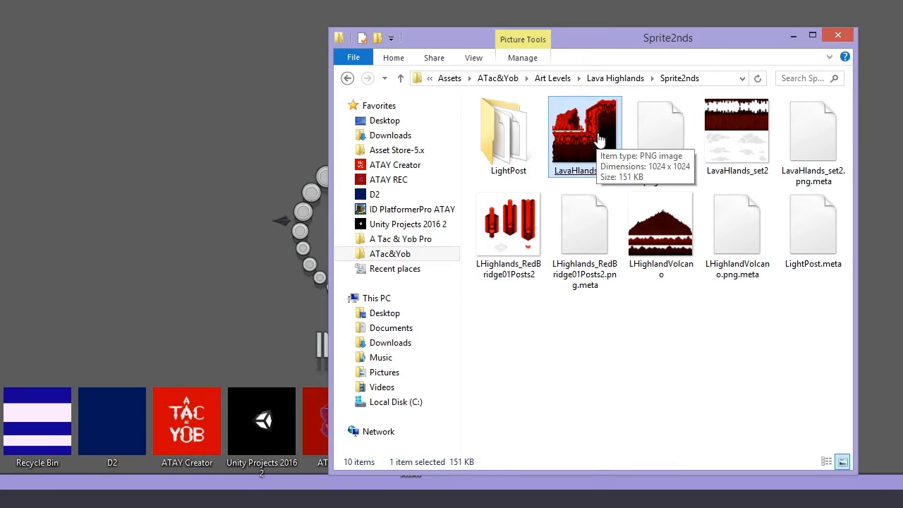
right_click(598, 139)
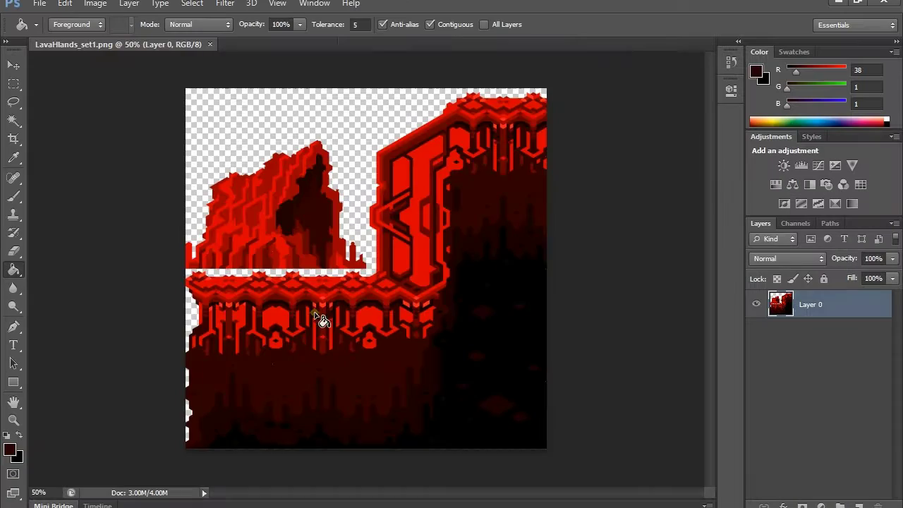
left_click(318, 316)
Paint over the small stray mark on the cave artwork with the dark red sampled beside it, RGB 152, 0, 0
left_click(282, 226)
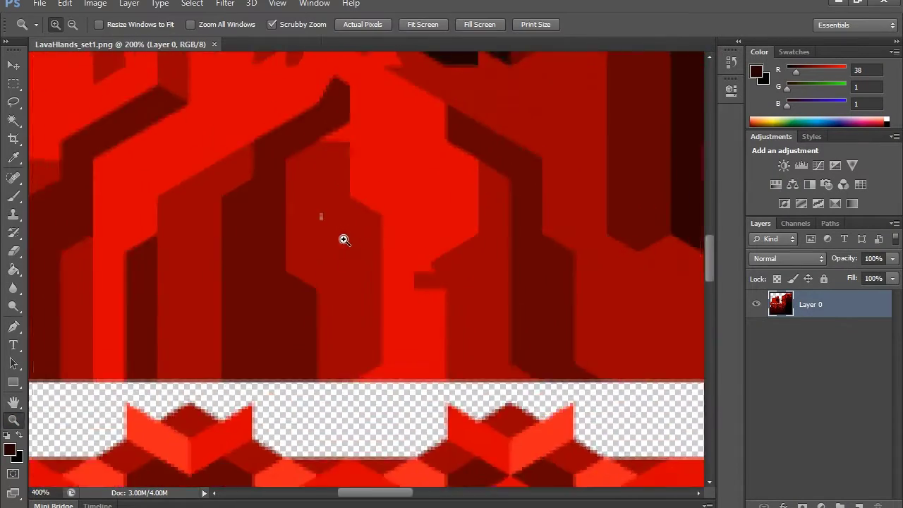
left_click(343, 239)
left_click(13, 196)
left_click(337, 231, "alt")
left_click(315, 210)
Select the thin rectangular strip between the cave's base and the ground artwork with the Rectangular Marquee tool
key("ctrl+1")
left_click(15, 85)
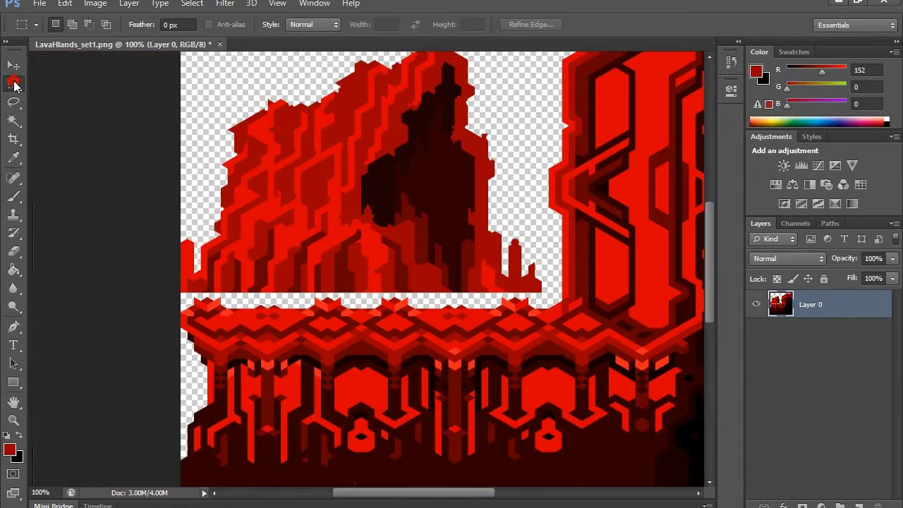
left_click_drag(176, 296, 571, 306)
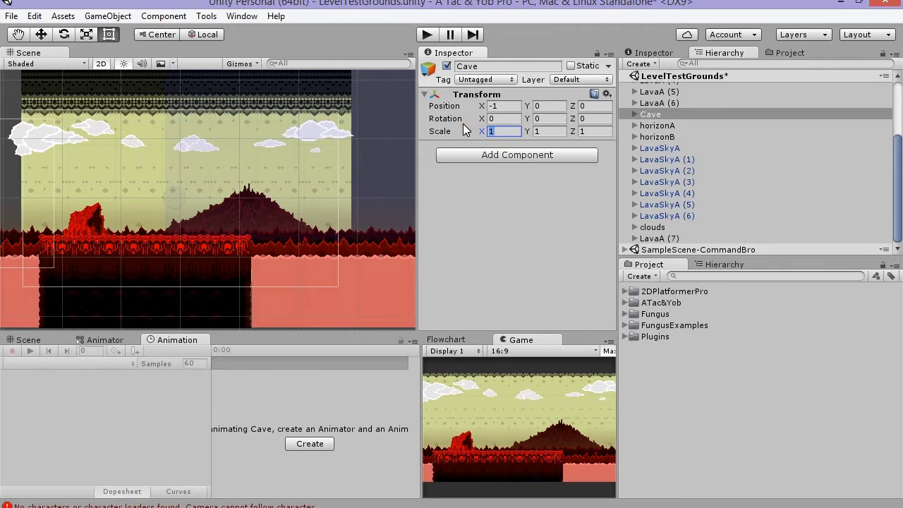
Switch back to Unity and set the Cave's scale to 2 in X, Y and Z
type("2")
key("Tab")
type("2")
key("Tab")
type("2")
Move the Cave onto the ground at X 15.8, Y 6.2 and preview the level in play mode
left_click(45, 34)
middle_click_drag(19, 205, 48, 203)
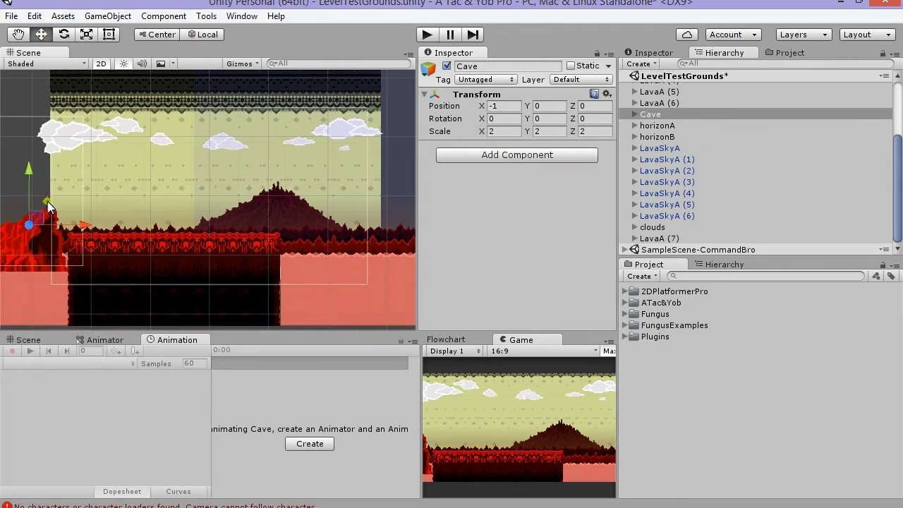
left_click_drag(48, 204, 136, 182)
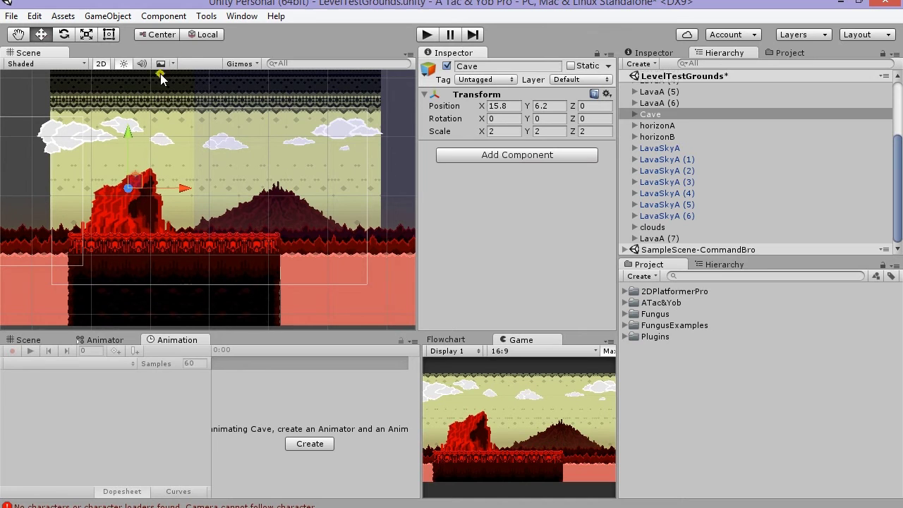
left_click(431, 35)
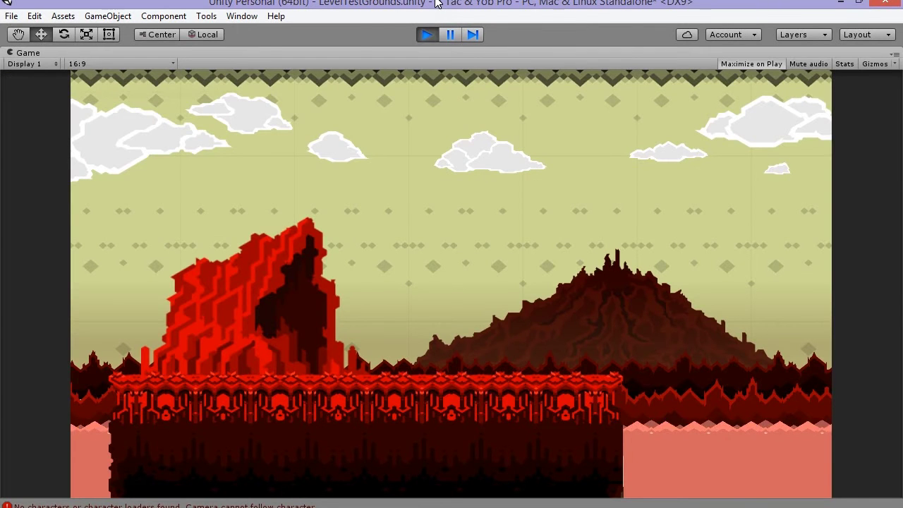
left_click(426, 35)
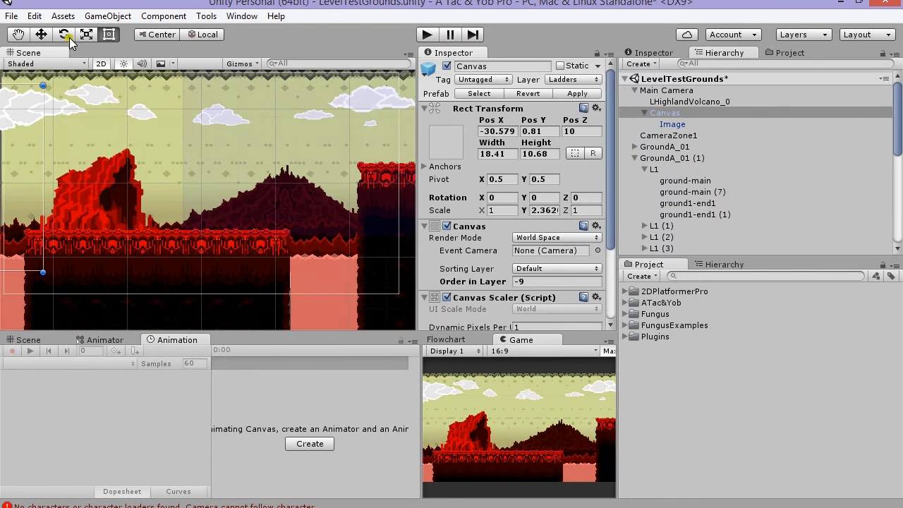
Extend and reposition the gradient Image to Top -2.555 and Bottom -6.755, and play the level to check it
scroll(238, 185, "down", 4)
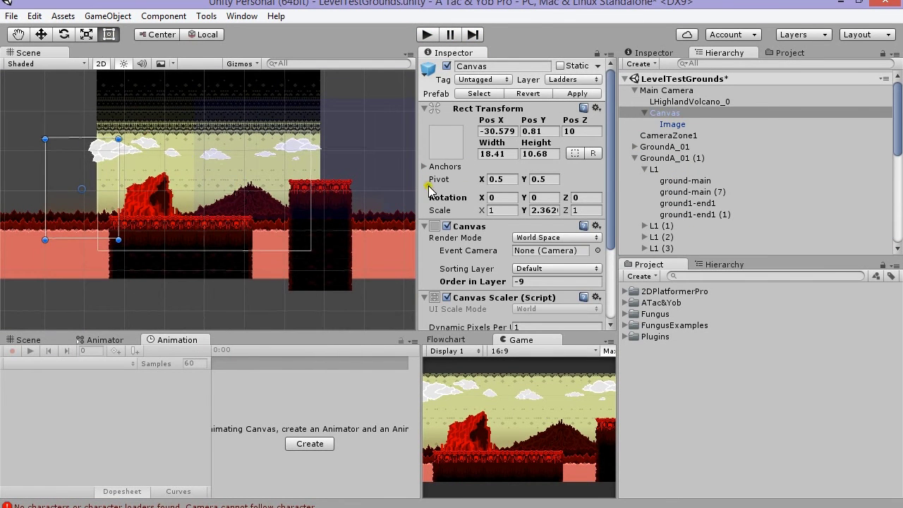
left_click(673, 124)
left_click_drag(252, 165, 260, 108)
left_click_drag(275, 177, 275, 192)
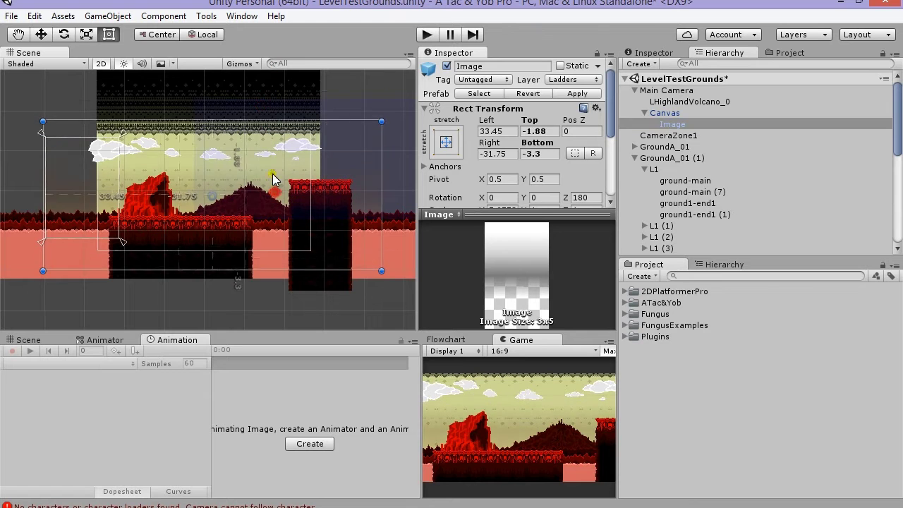
left_click_drag(344, 122, 351, 86)
left_click_drag(338, 141, 334, 173)
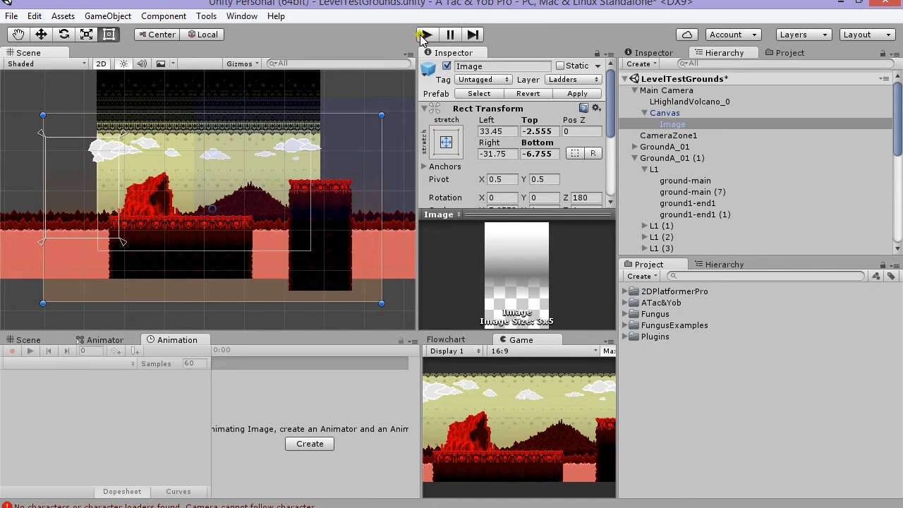
left_click(425, 37)
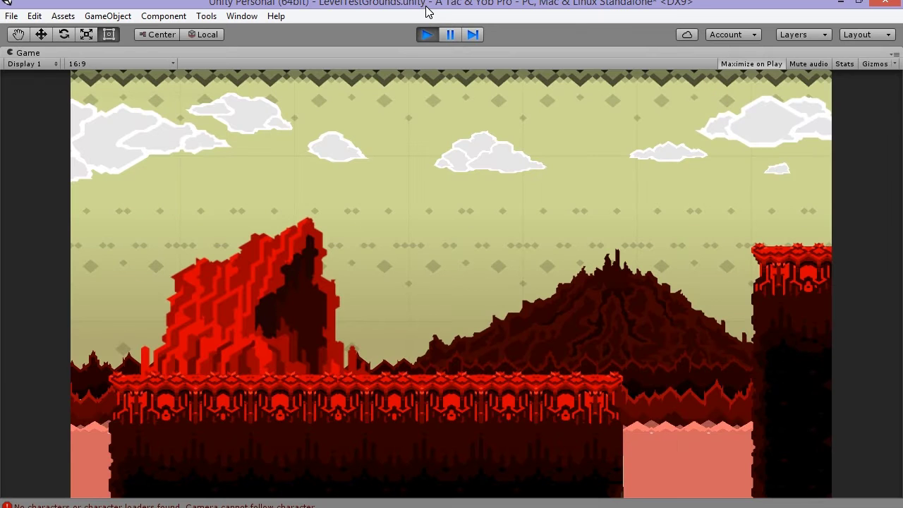
Stop the preview and place Hex256_redBridge04 at scale 3 beside an X-flipped copy at Y -28, forming a ridge top
left_click(428, 35)
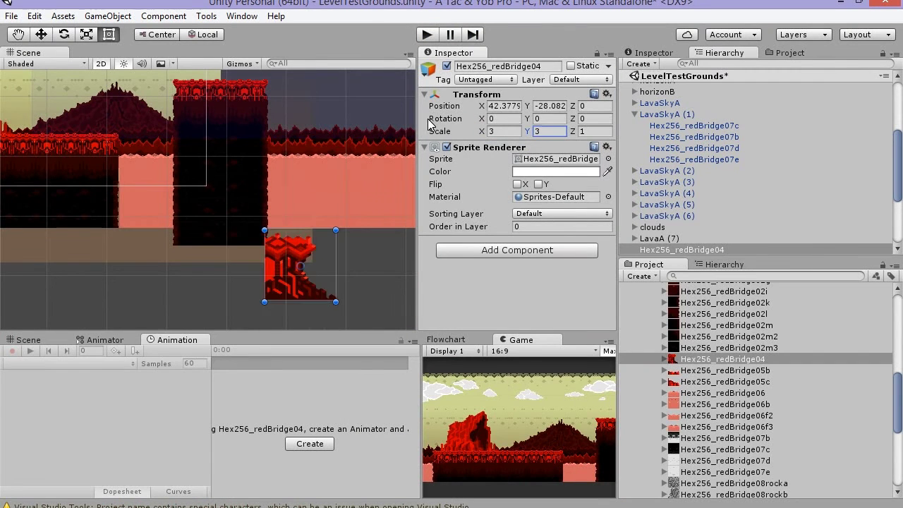
type("3")
left_click(272, 286)
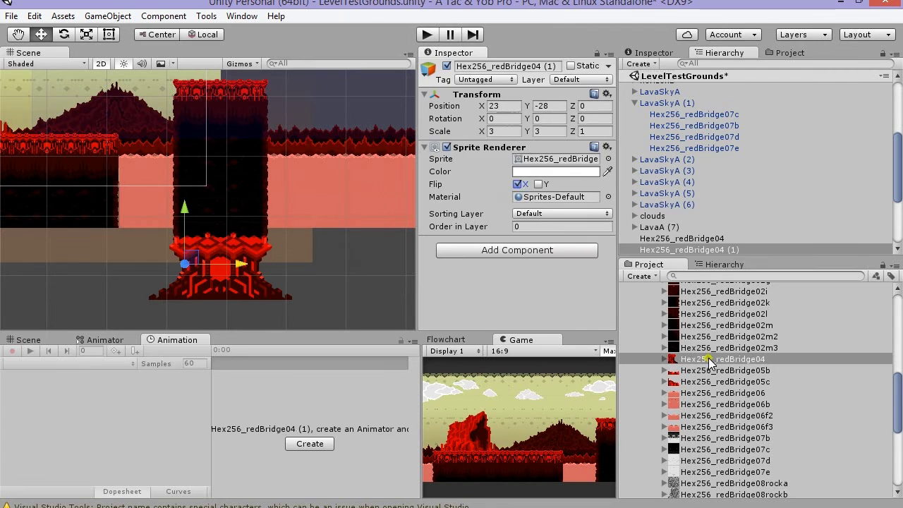
Extend the ridge downward with mirrored pairs of Hex256_redBridge02f at Y -40 and Hex256_redBridge02m, its lowest pair at Y -52
left_click(727, 337)
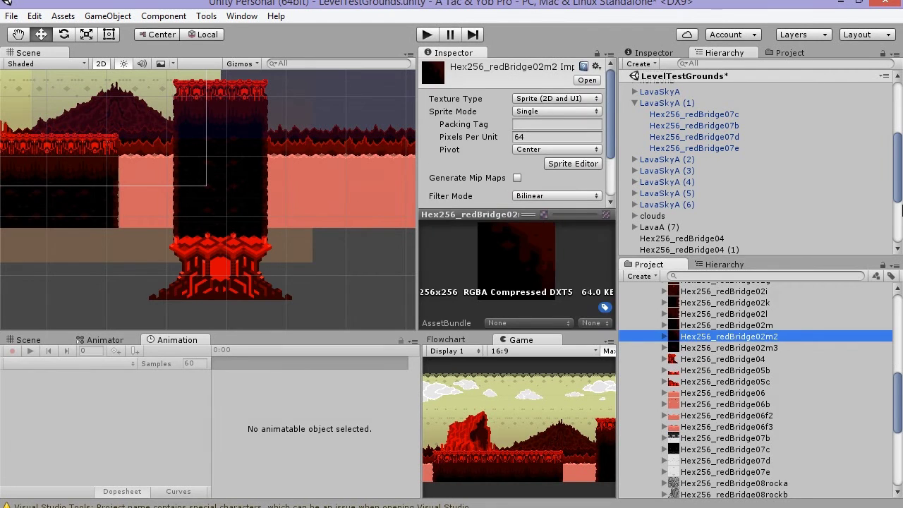
left_click(727, 348)
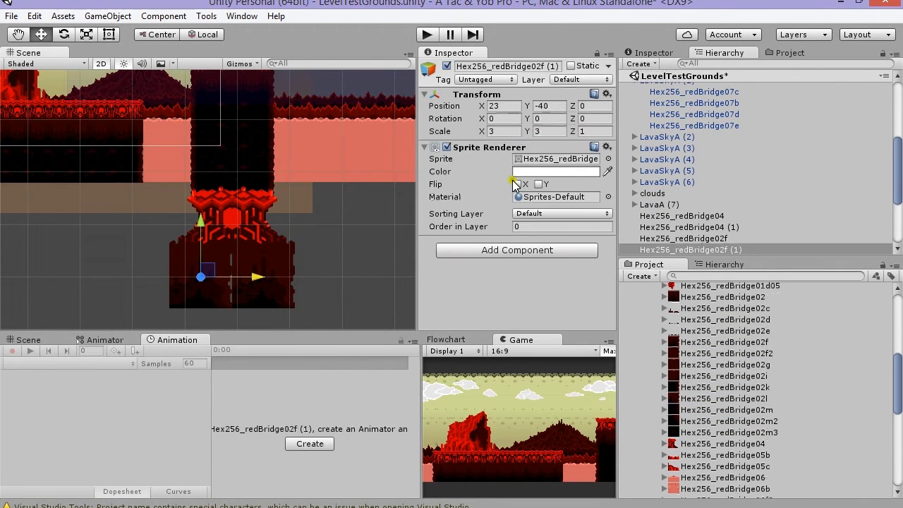
left_click(727, 409)
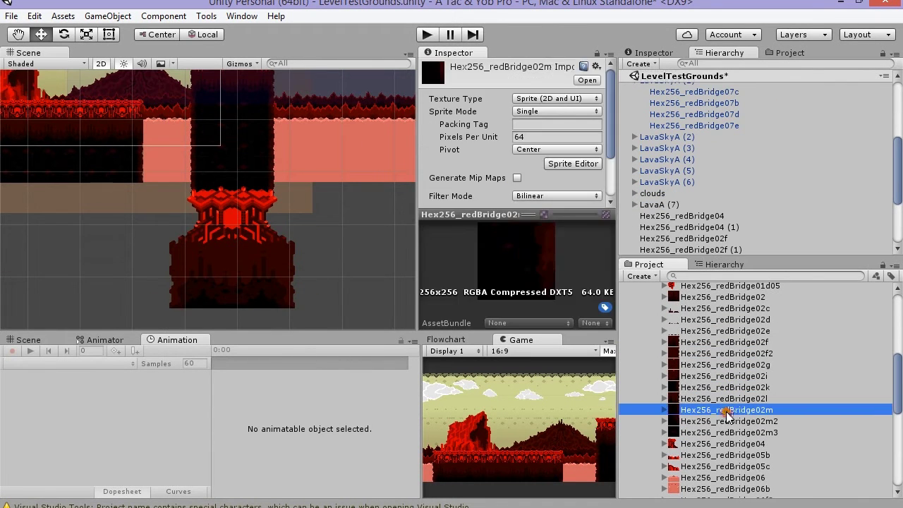
left_click_drag(726, 409, 259, 192)
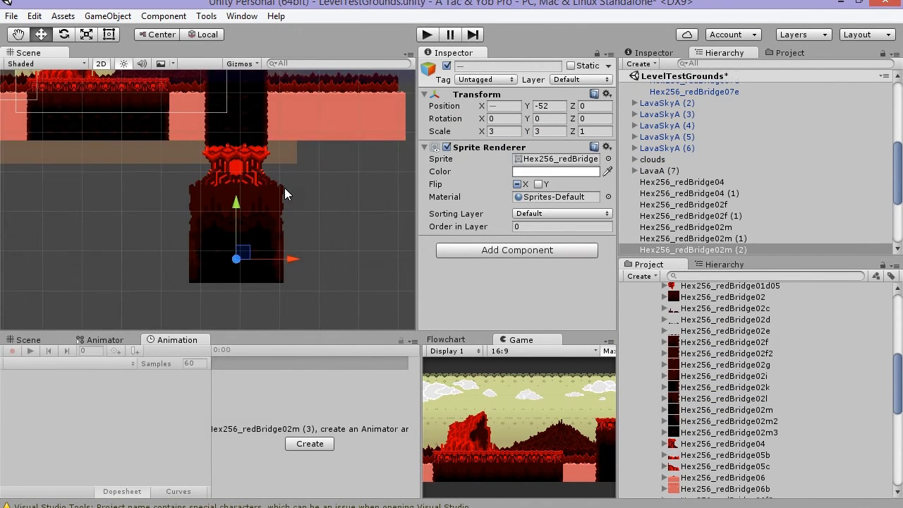
Group the ridge pieces under a new empty object named RidgeFront and tint all their sprites dark grey
key("ctrl+shift+n")
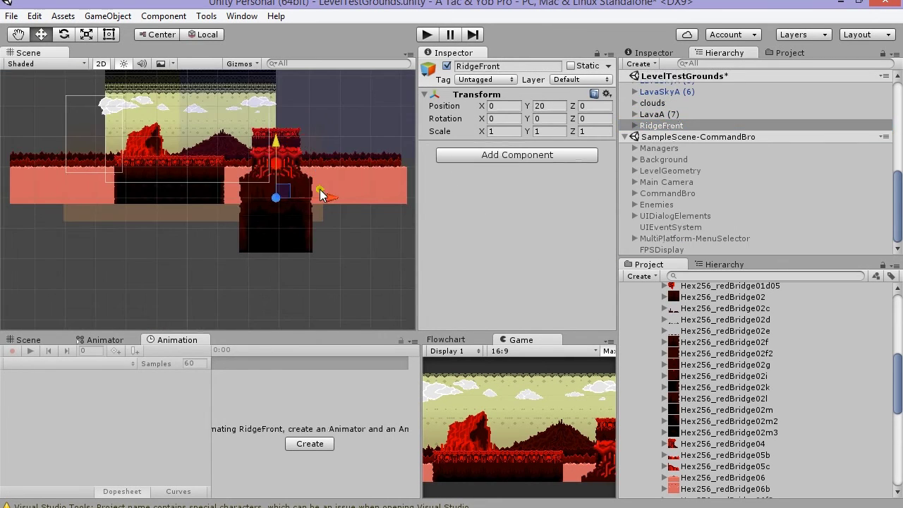
left_click(632, 127)
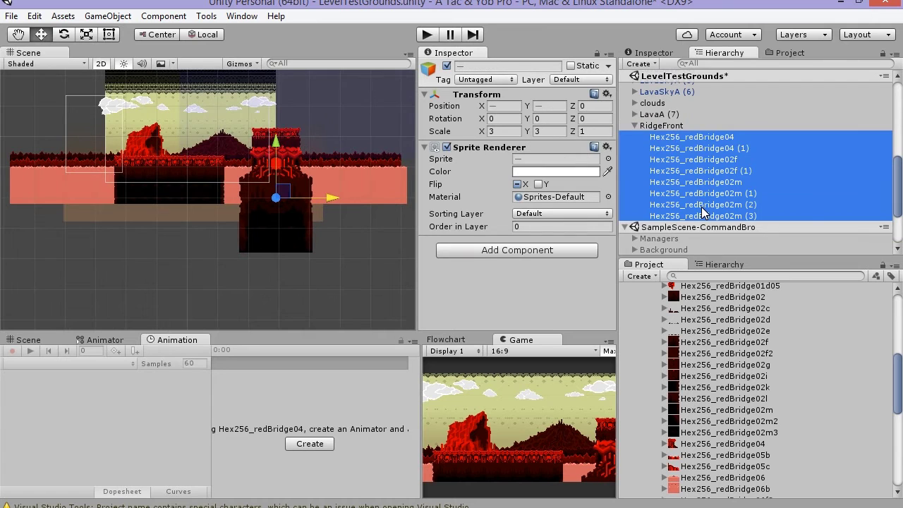
left_click(556, 171)
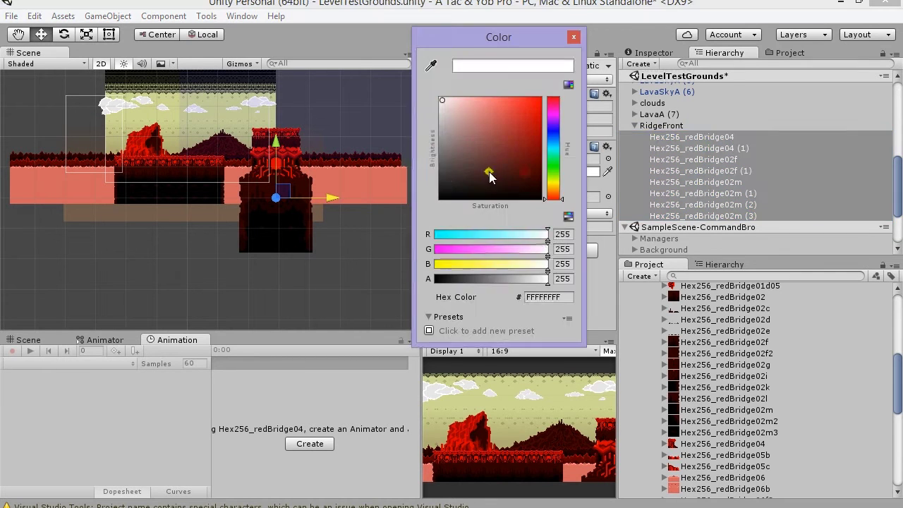
left_click_drag(488, 172, 439, 178)
left_click_drag(326, 200, 319, 200)
Set the scale of all RidgeFront pieces to 2 in X and Y
left_click(661, 125)
left_click(691, 137)
left_click(703, 216, "shift")
left_click_drag(503, 131, 468, 131)
type("2")
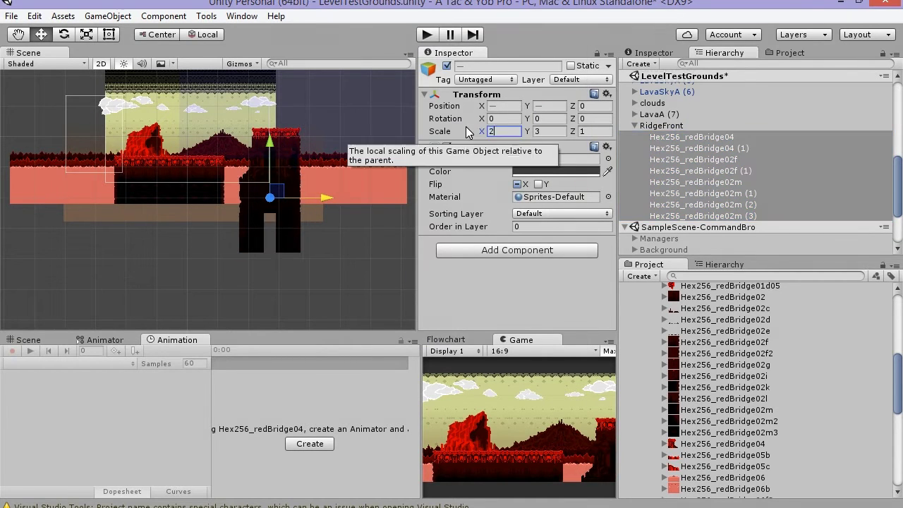
key("Tab")
type("2")
Delete the two surplus Hex256_redBridge02m pieces and fit the remaining RidgeFront pieces together without gaps
scroll(268, 166, "up", 4)
left_click(293, 271)
left_click(304, 288)
key("Delete")
left_click_drag(221, 167, 247, 193)
scroll(228, 232, "up", 4)
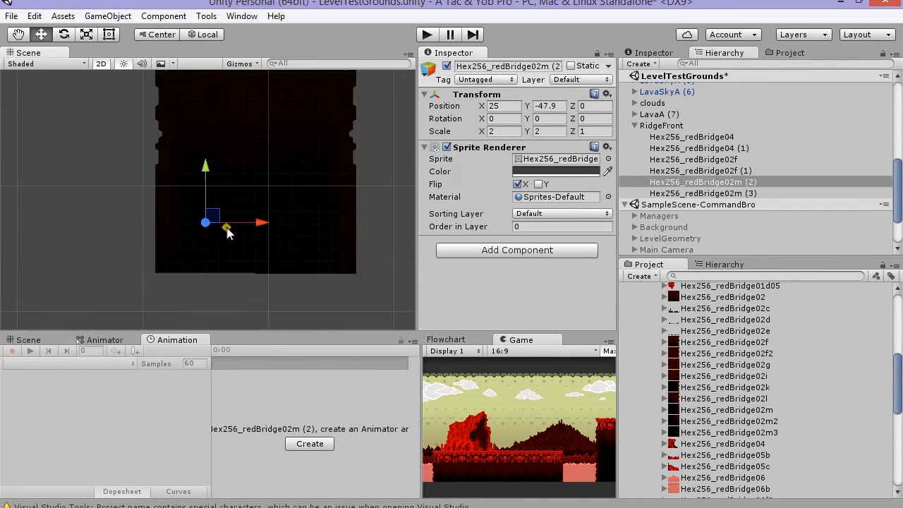
scroll(240, 211, "down", 6)
Place RidgeFront and a duplicate at both sides of the camera view as children of Main Camera, and preview the level
left_click(661, 125)
left_click_drag(273, 233, 271, 87)
mouse_move(348, 201)
left_mouse_down()
mouse_move(111, 201)
mouse_move(349, 201)
left_mouse_up()
key("ctrl+d")
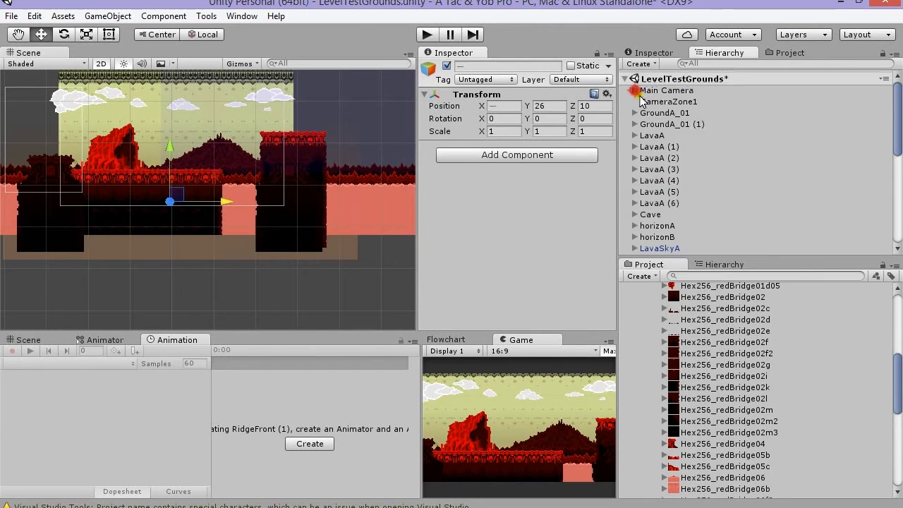
left_click_drag(318, 240, 412, 201)
left_click(427, 34)
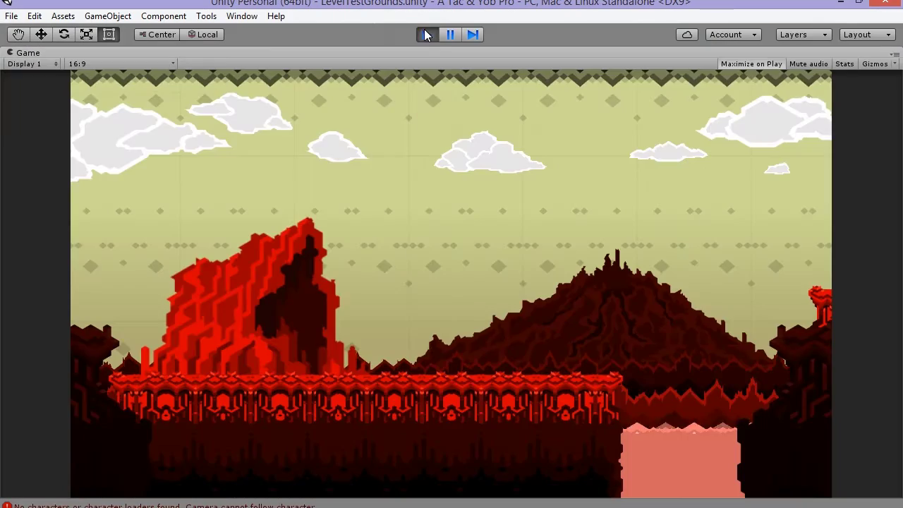
left_click(427, 35)
Adjust the sprite pairs inside RidgeFront and RidgeFront (1) and check the ridges in play mode
left_click(710, 156)
left_click(703, 144, "ctrl")
left_click(702, 122)
left_click(709, 133, "ctrl")
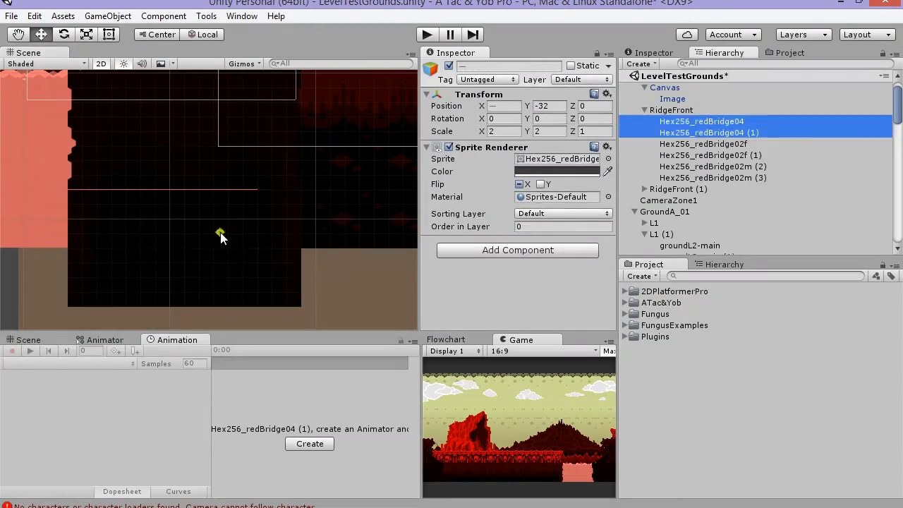
left_click(713, 166)
left_click(713, 178, "ctrl")
key("w")
left_click(703, 223)
left_click(711, 234, "ctrl")
scroll(764, 230, "down", 2)
left_click(427, 34)
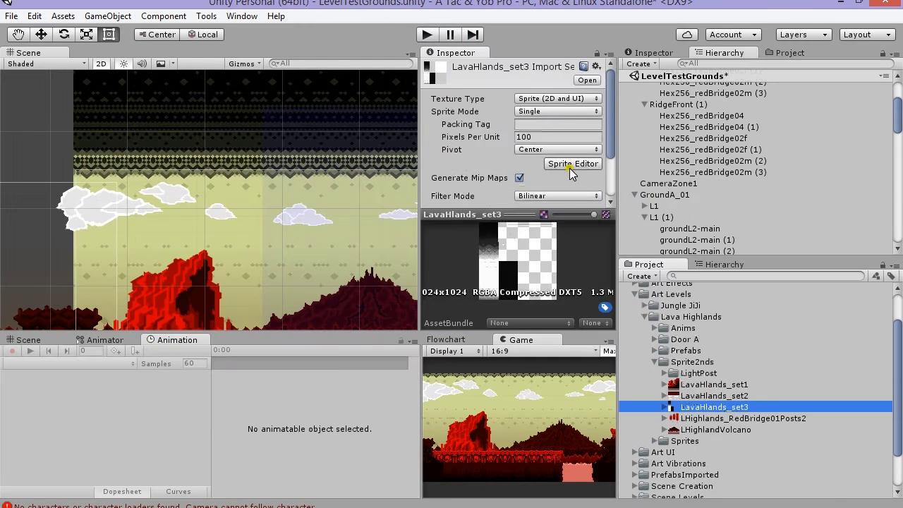
Turn off mip maps for the LavaHlands_set3 texture and set its Pixels Per Unit to 64
scroll(570, 168, "down", 2)
left_click(518, 120)
left_click(529, 79)
type("64")
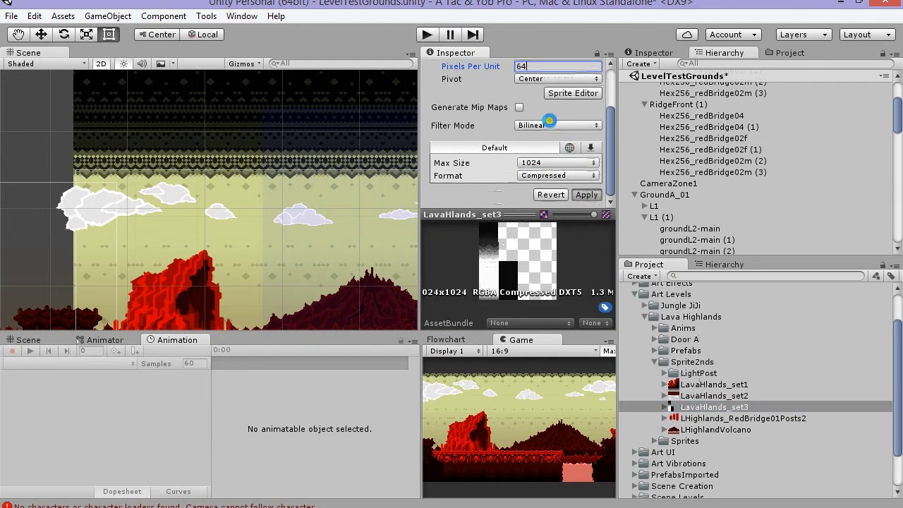
Set LavaHlands_set3 to Multiple, slice it in the Sprite Editor and name slices sky1 to sky4, space1, space2 and stars1
left_click(573, 106)
left_click(24, 21)
left_click(160, 115)
left_click(502, 221)
scroll(502, 221, "down", 5)
left_click(376, 56)
scroll(401, 212, "down", 3)
left_click(299, 268)
left_click(517, 308)
type("s")
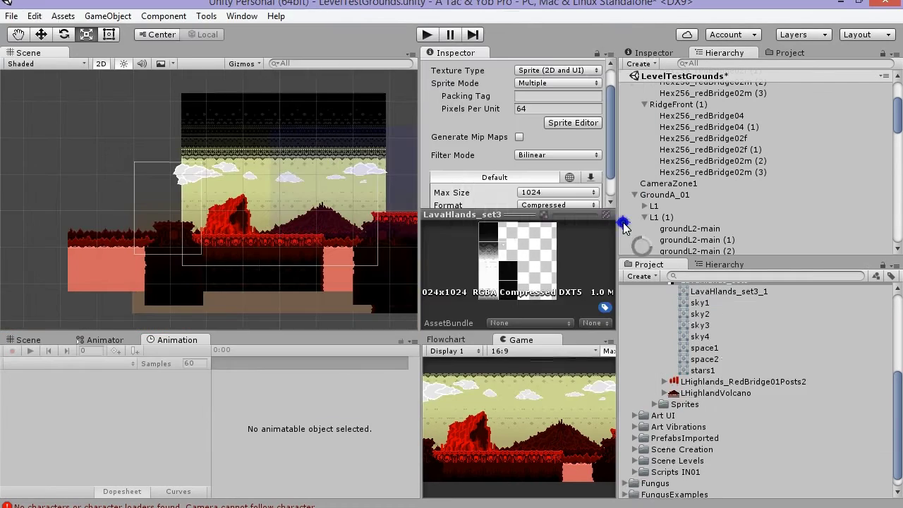
Rebuild LavaSkyA from the sky1 to sky4 sprites with space1 and space2 tiles stacked above, and preview the level
left_click(656, 197)
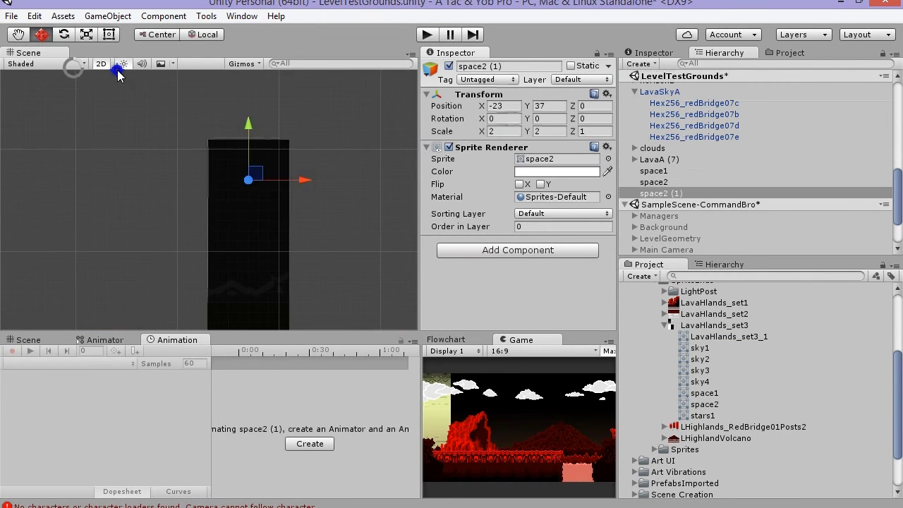
left_click(695, 146)
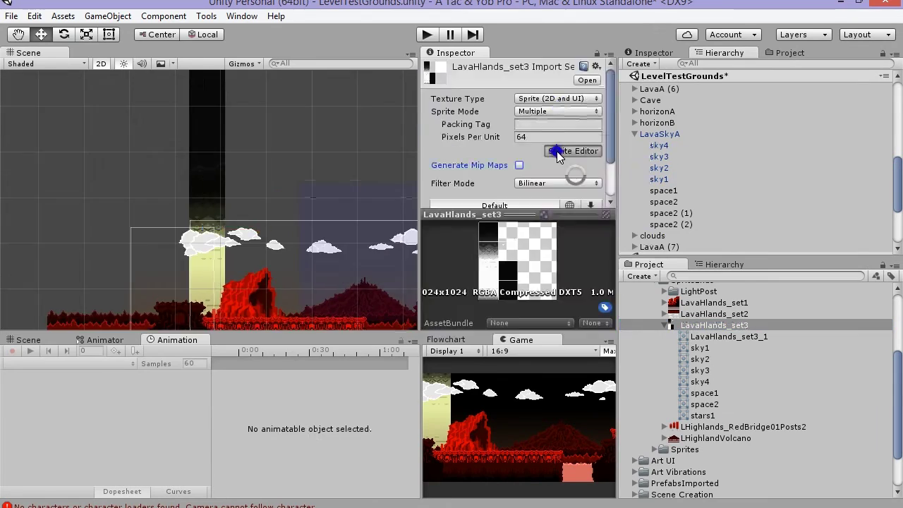
left_click_drag(714, 325, 209, 161)
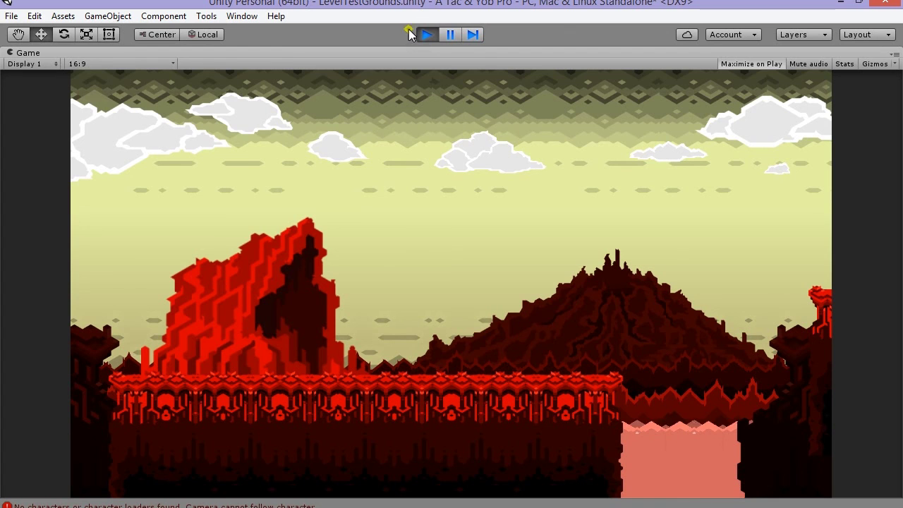
left_click(412, 29)
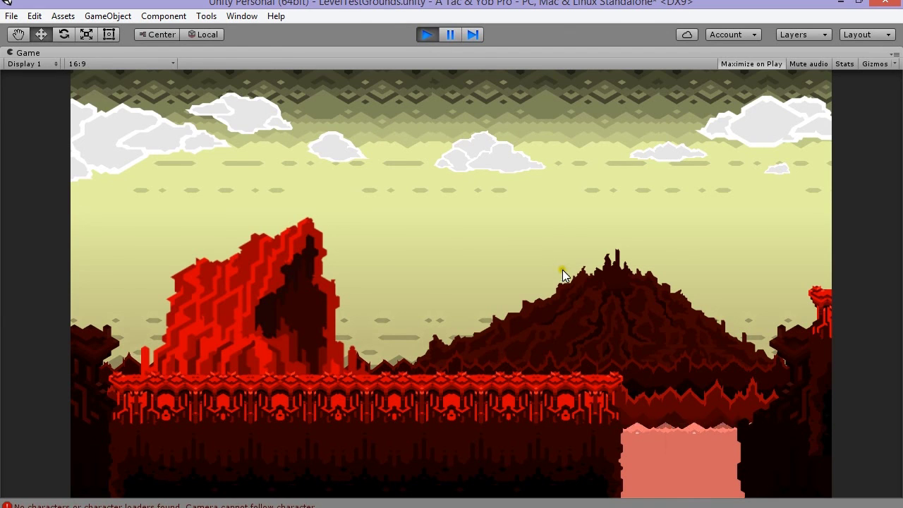